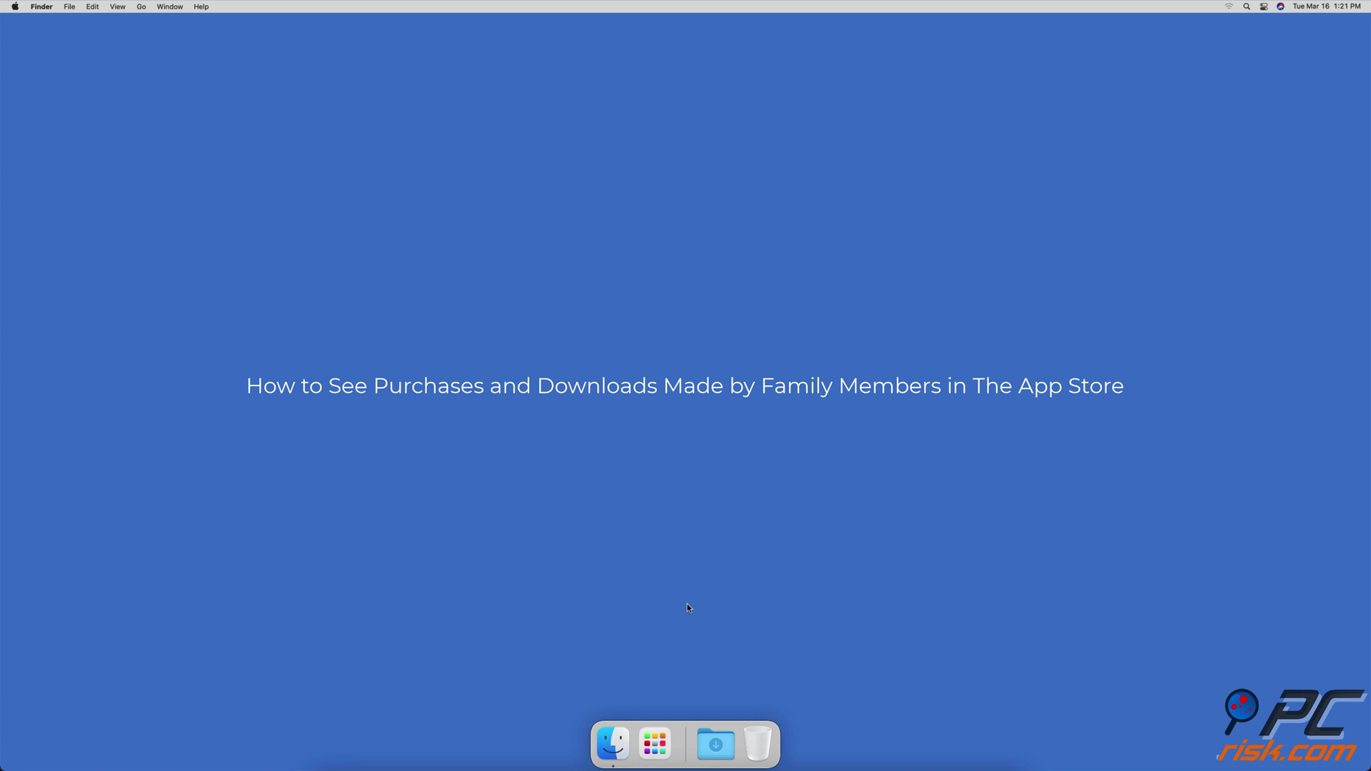
- Launch App Store through Spotlight search
key(cmd+space)
text(app)
key(Return)
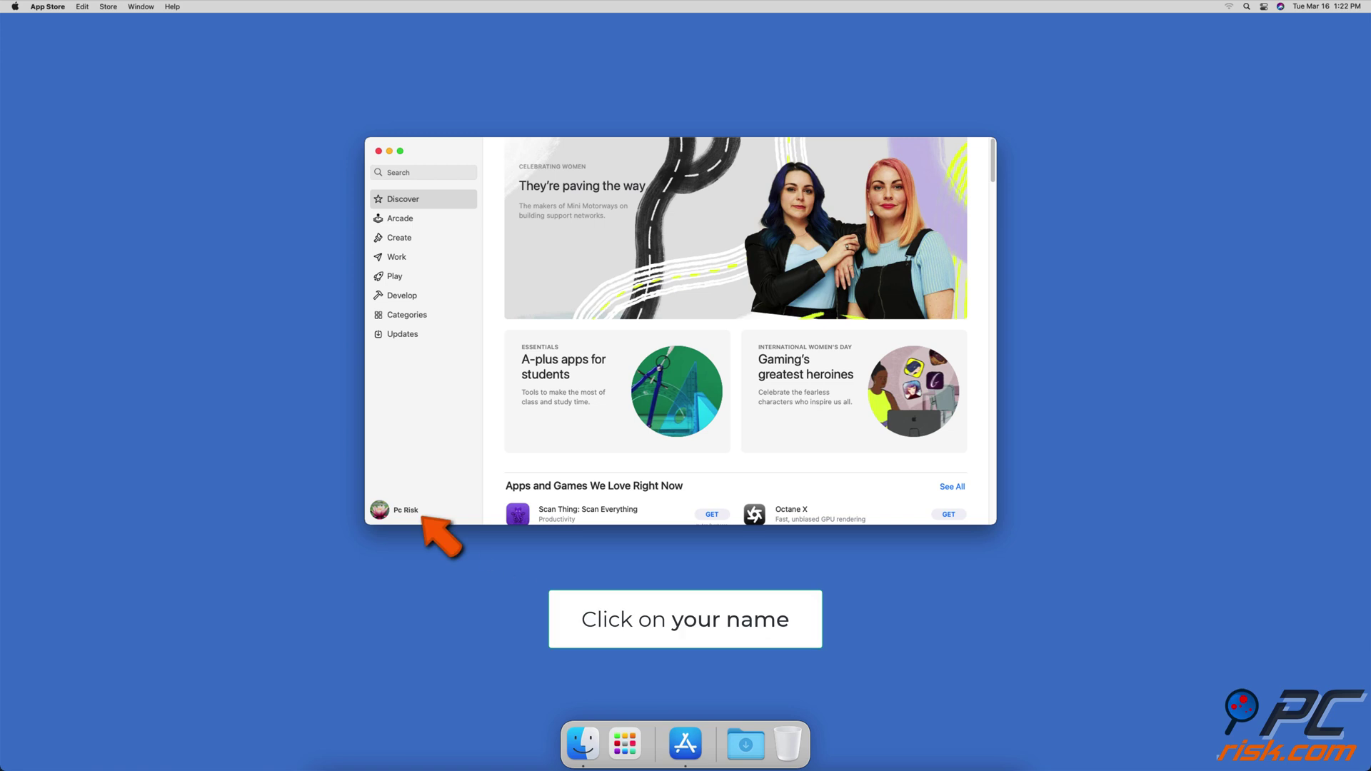
- Open your account's purchased apps and switch the list to the other family member
click(403, 512)
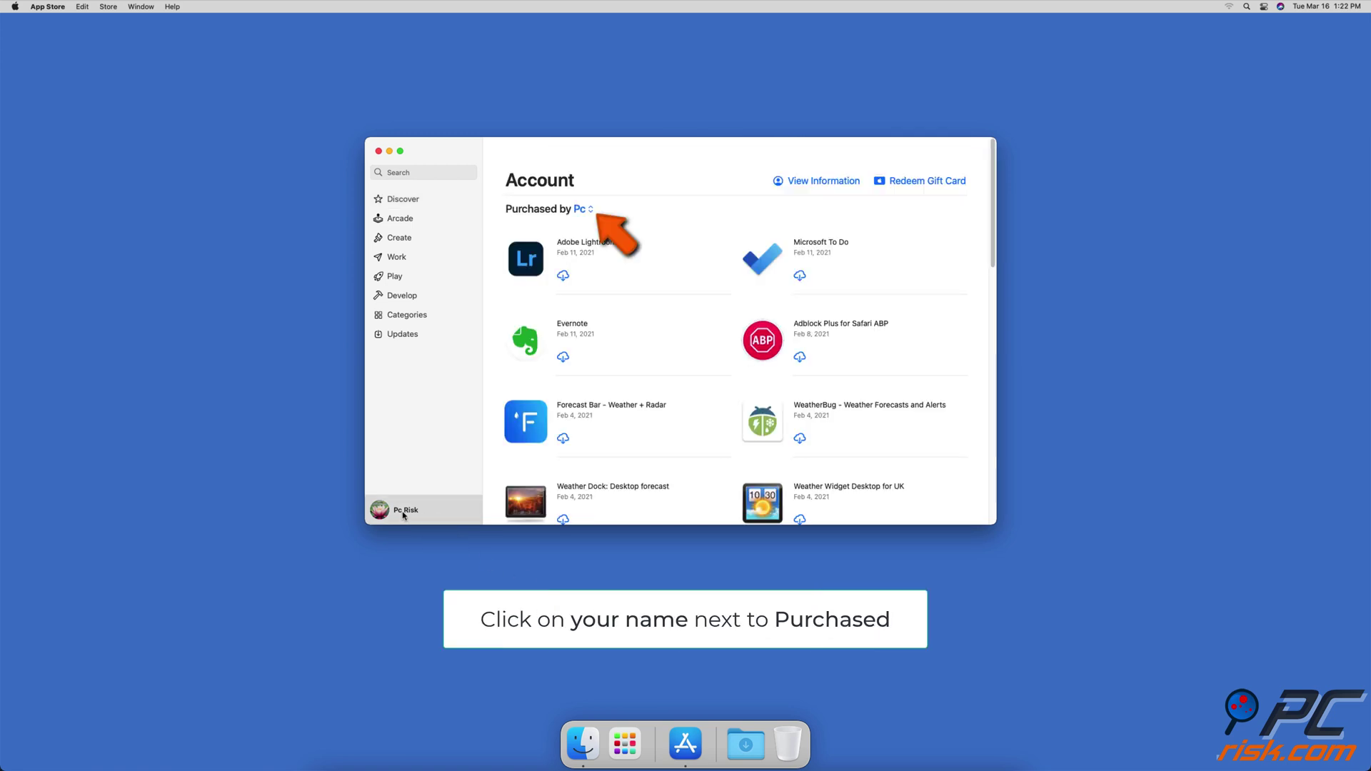
click(586, 211)
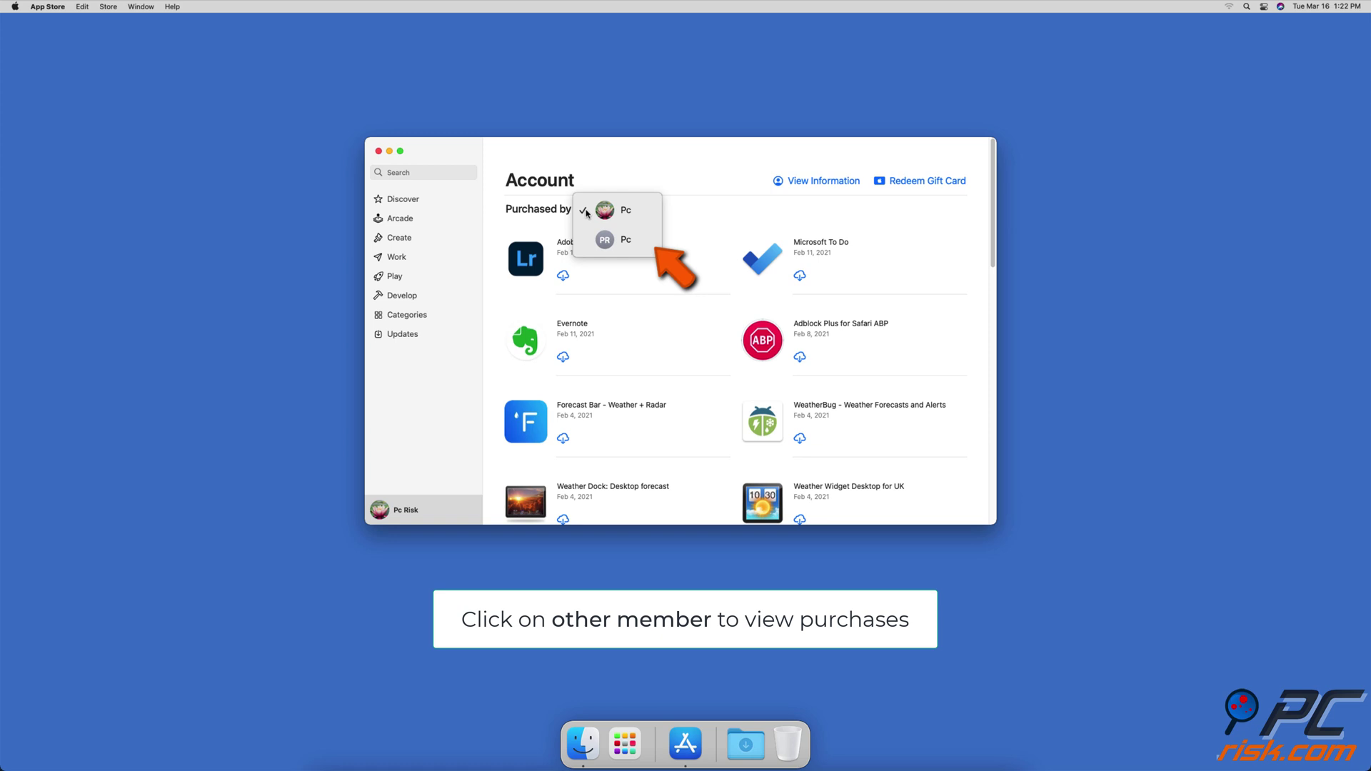
click(589, 240)
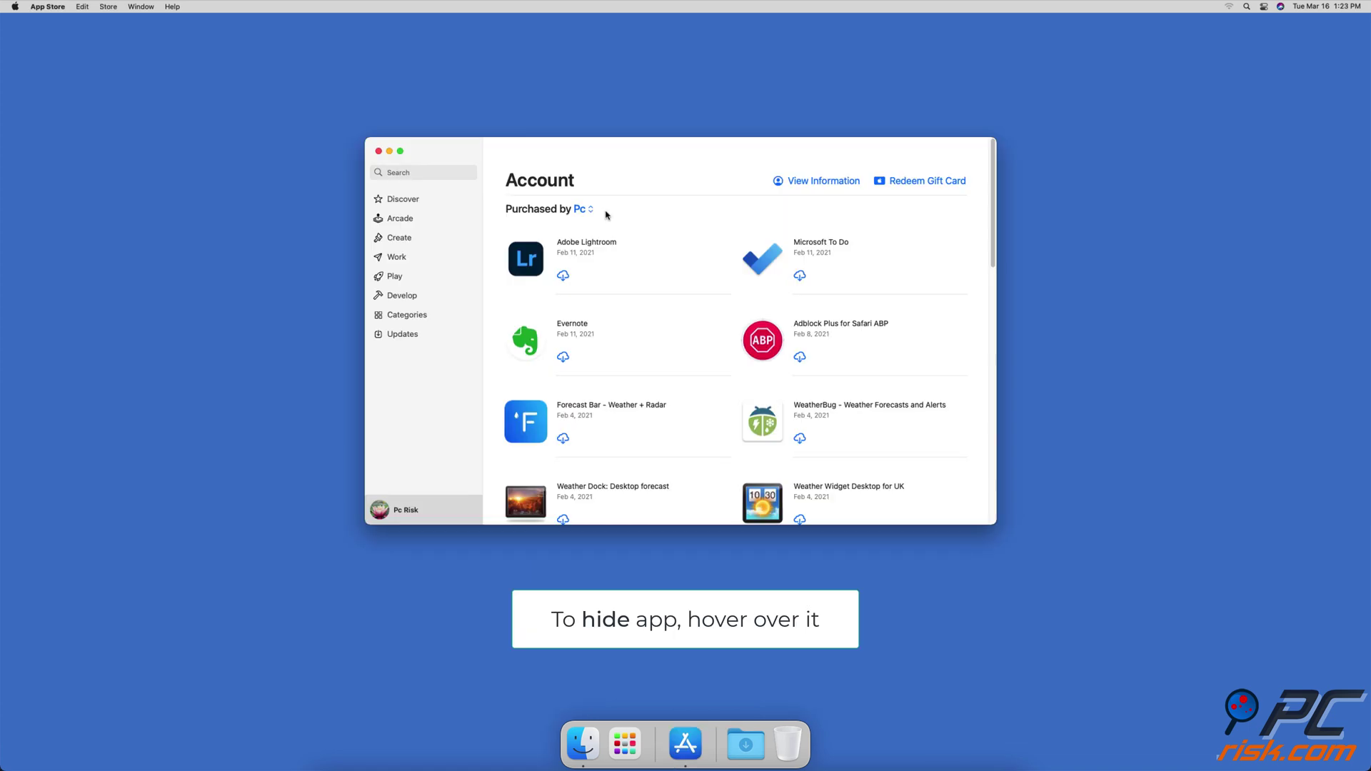
- Hide the Adobe Lightroom purchase and confirm
mouse_move(533, 263)
click(581, 277)
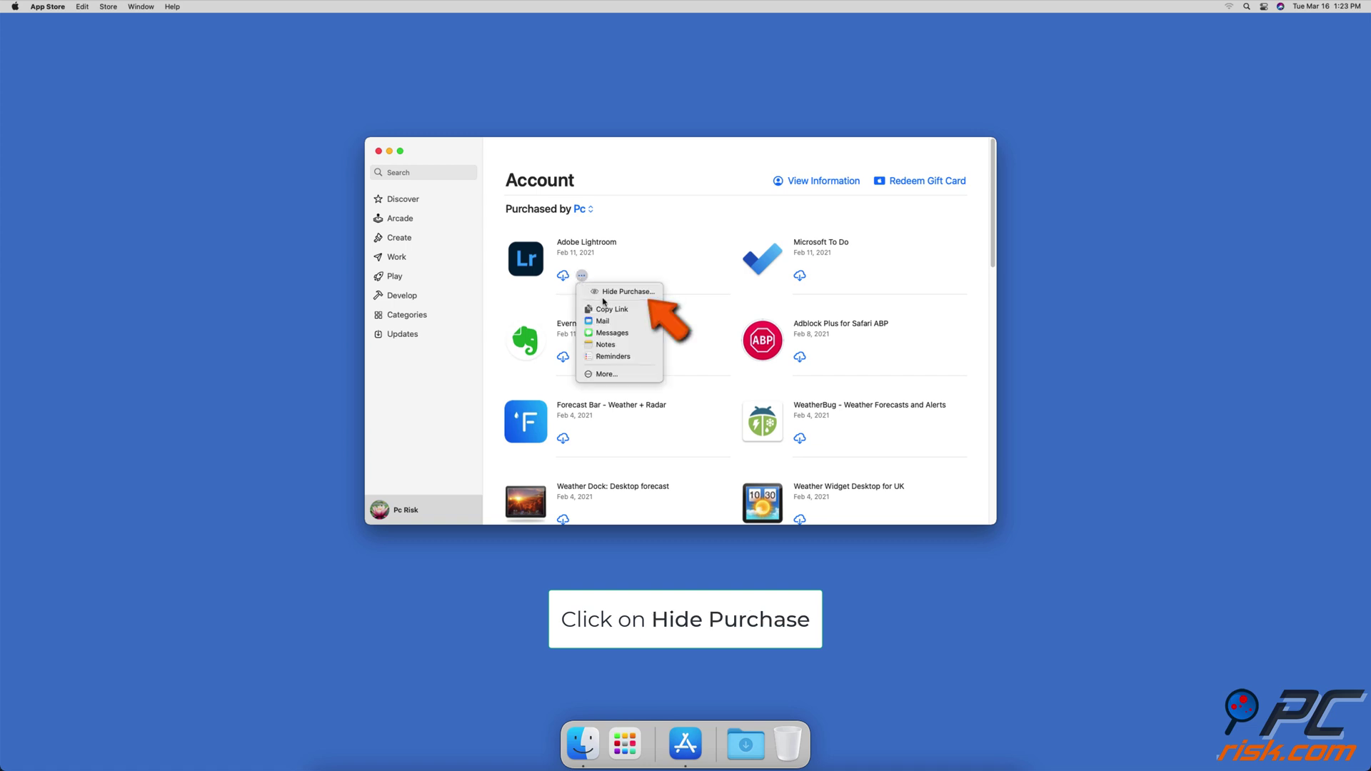
click(601, 292)
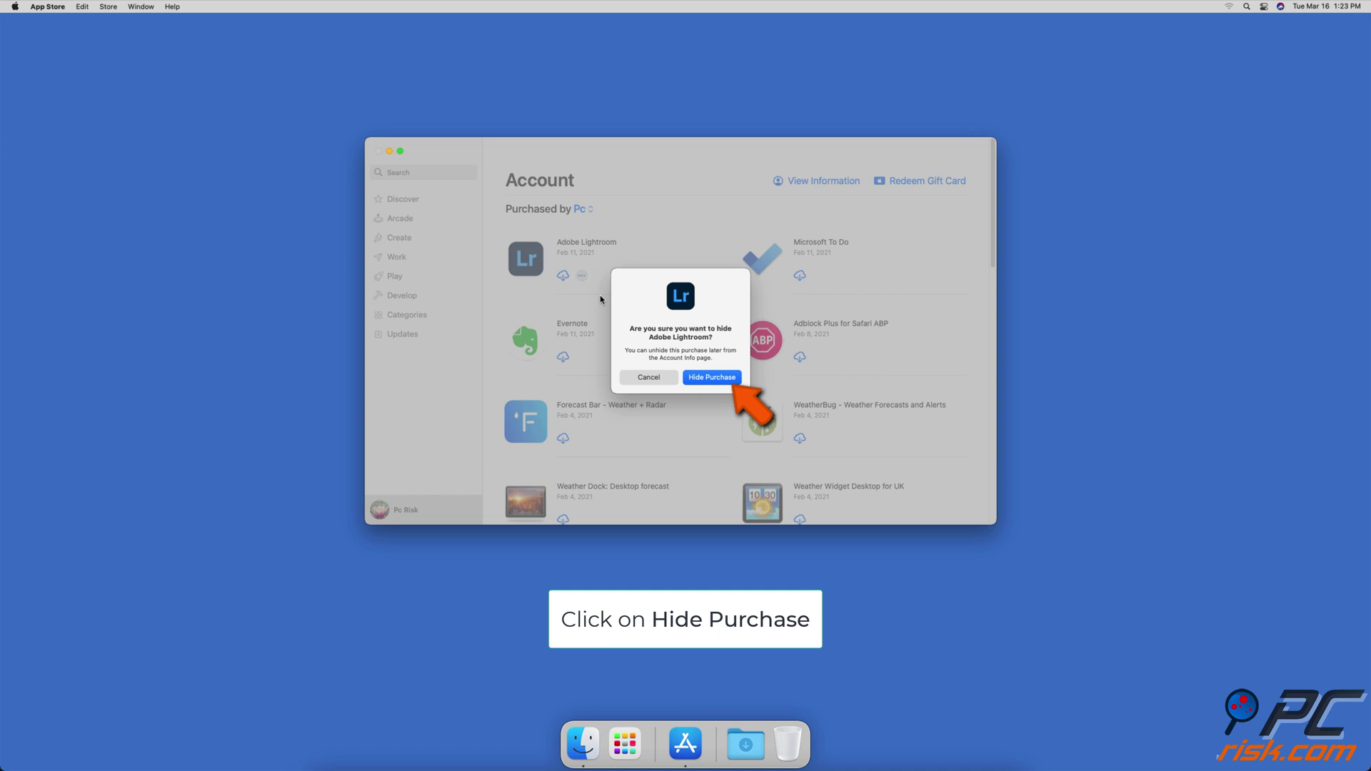
click(692, 380)
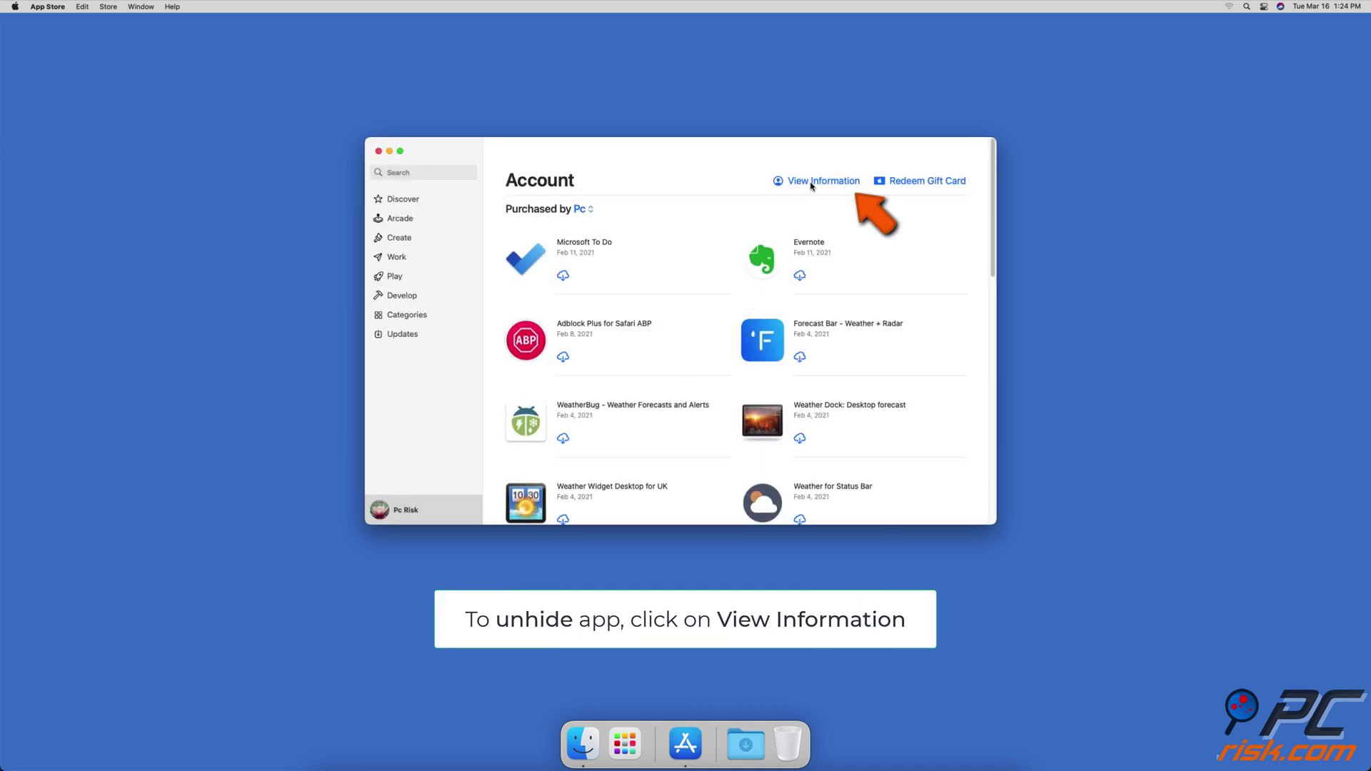
- Unhide Adobe Lightroom from Hidden Purchases in the account information, then close the list
click(813, 183)
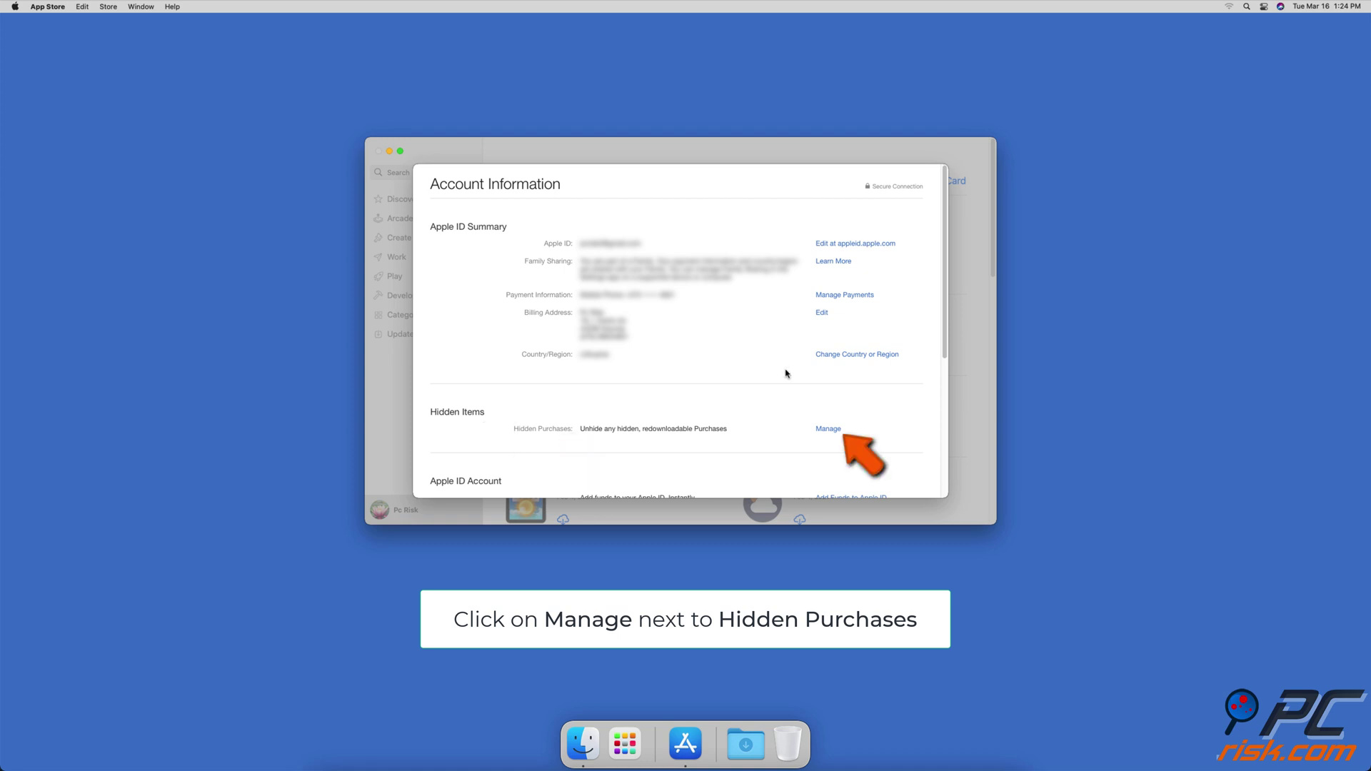
click(829, 430)
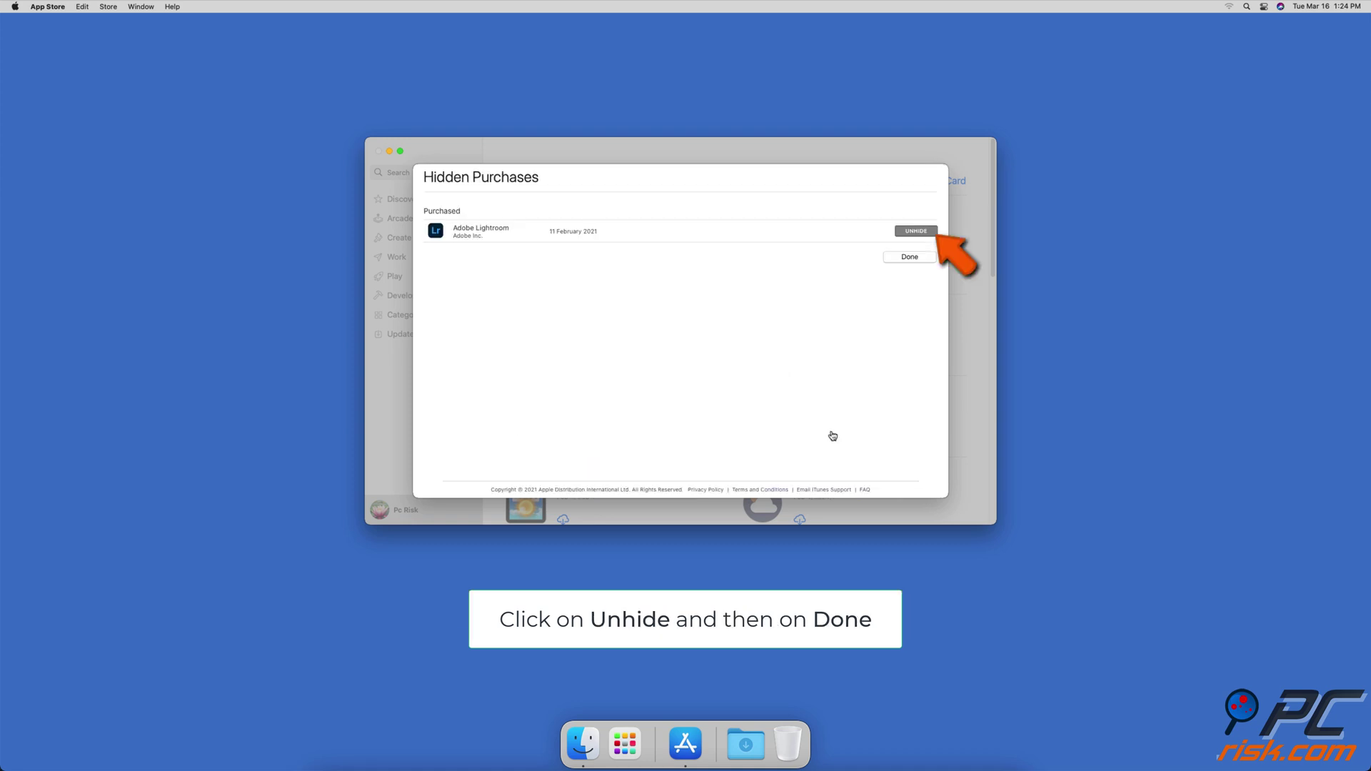
click(914, 231)
click(910, 256)
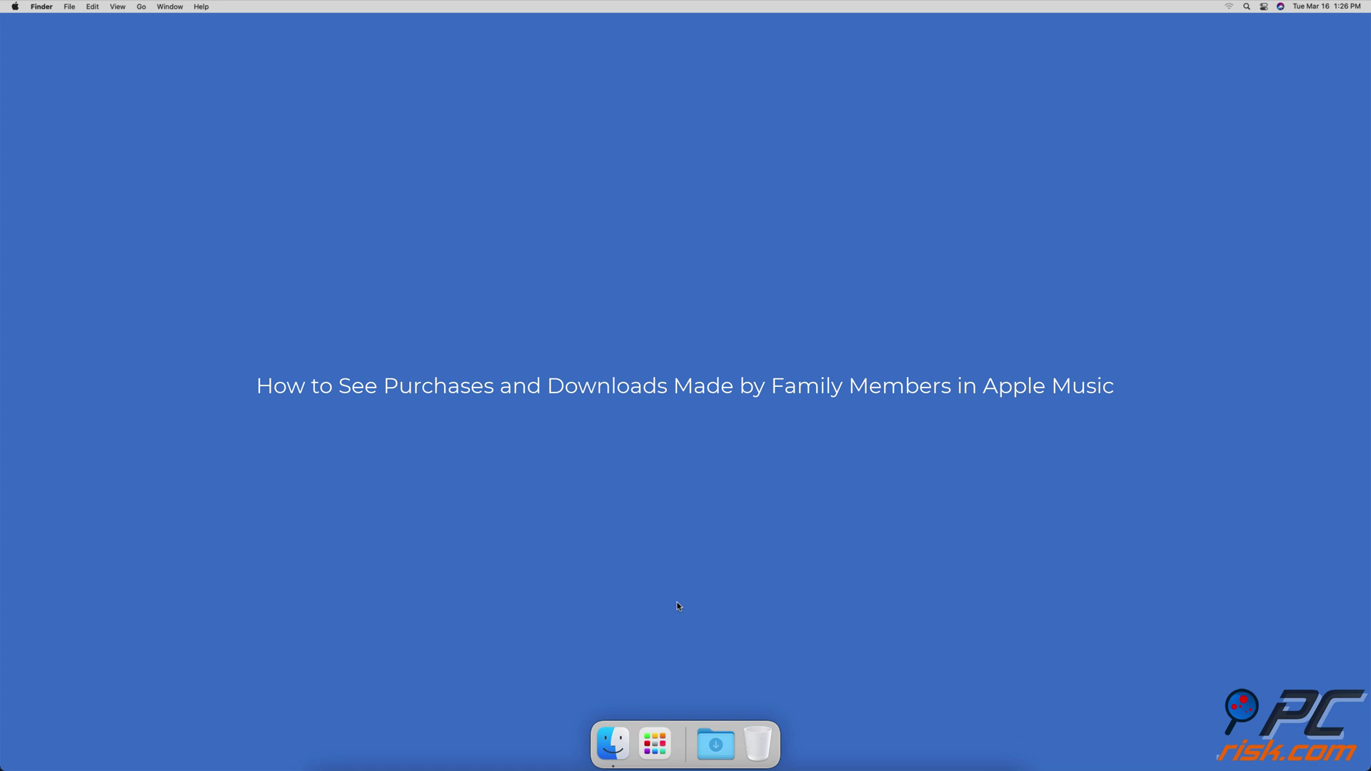
- Launch Music through Spotlight search
key(super+space)
text(music)
key(Return)
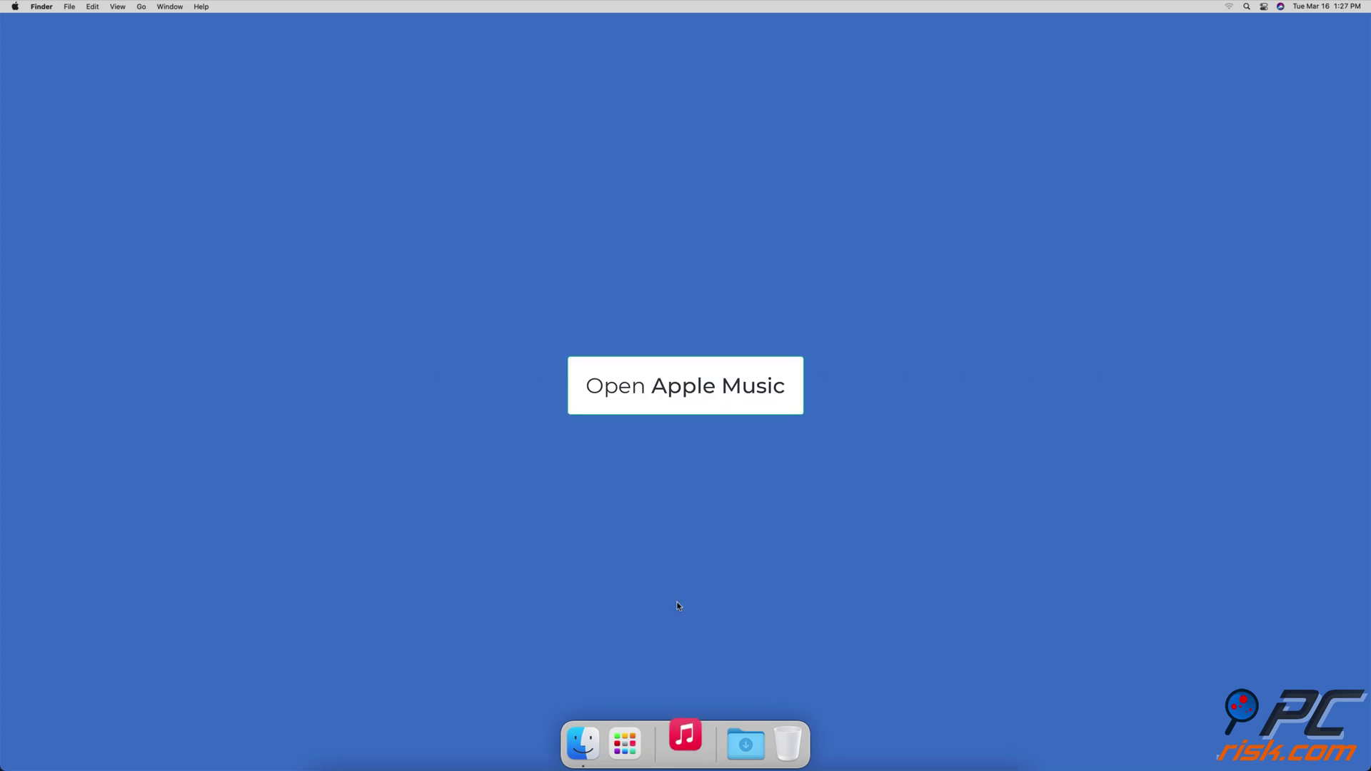
- Open Account > Purchased and switch to the other family member's purchased music
click(215, 7)
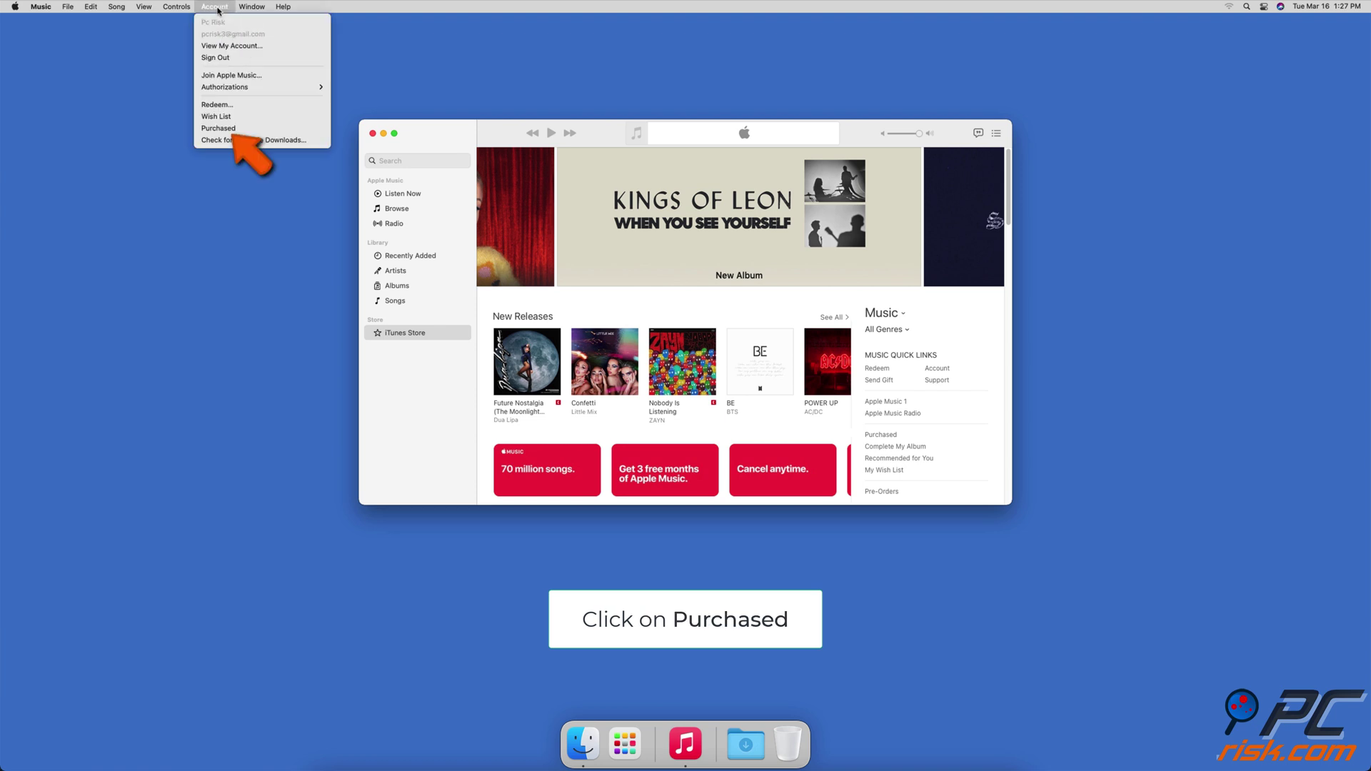
click(244, 128)
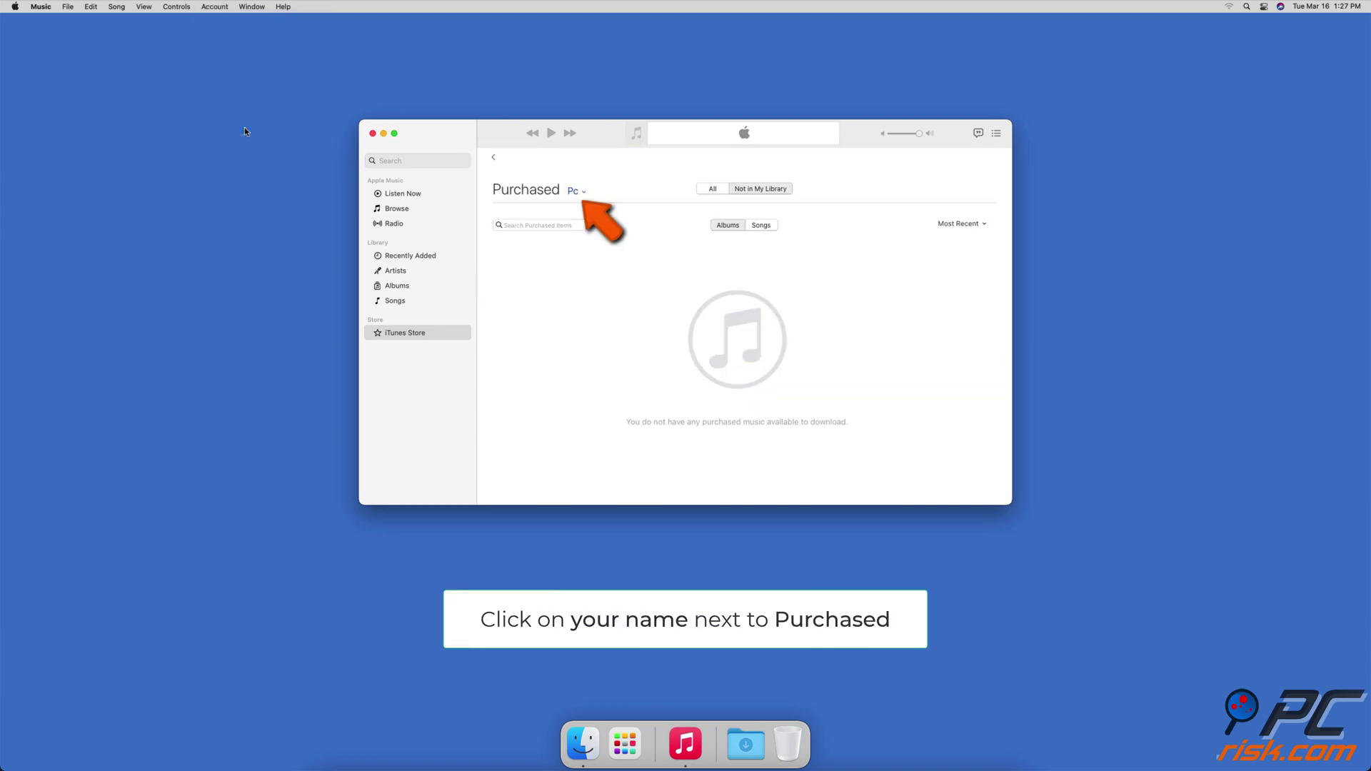
click(580, 193)
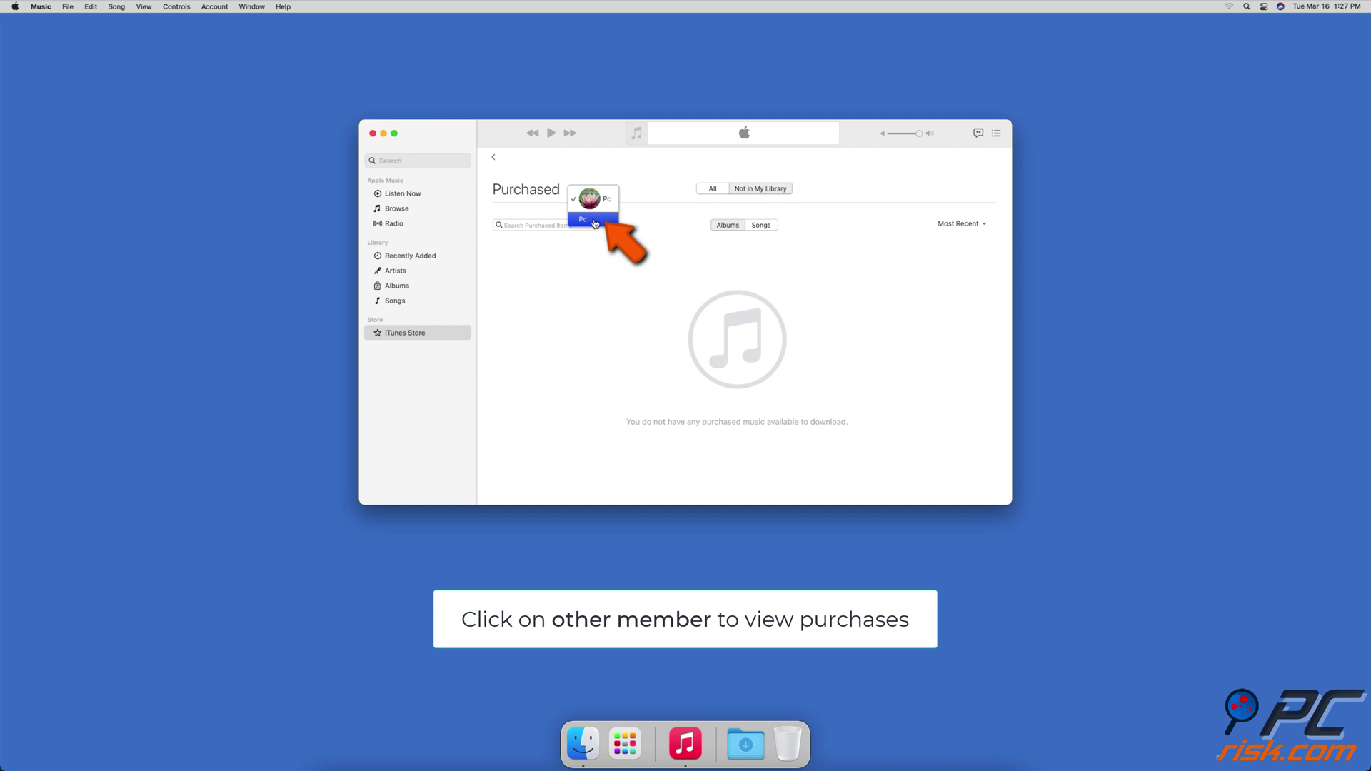
click(590, 220)
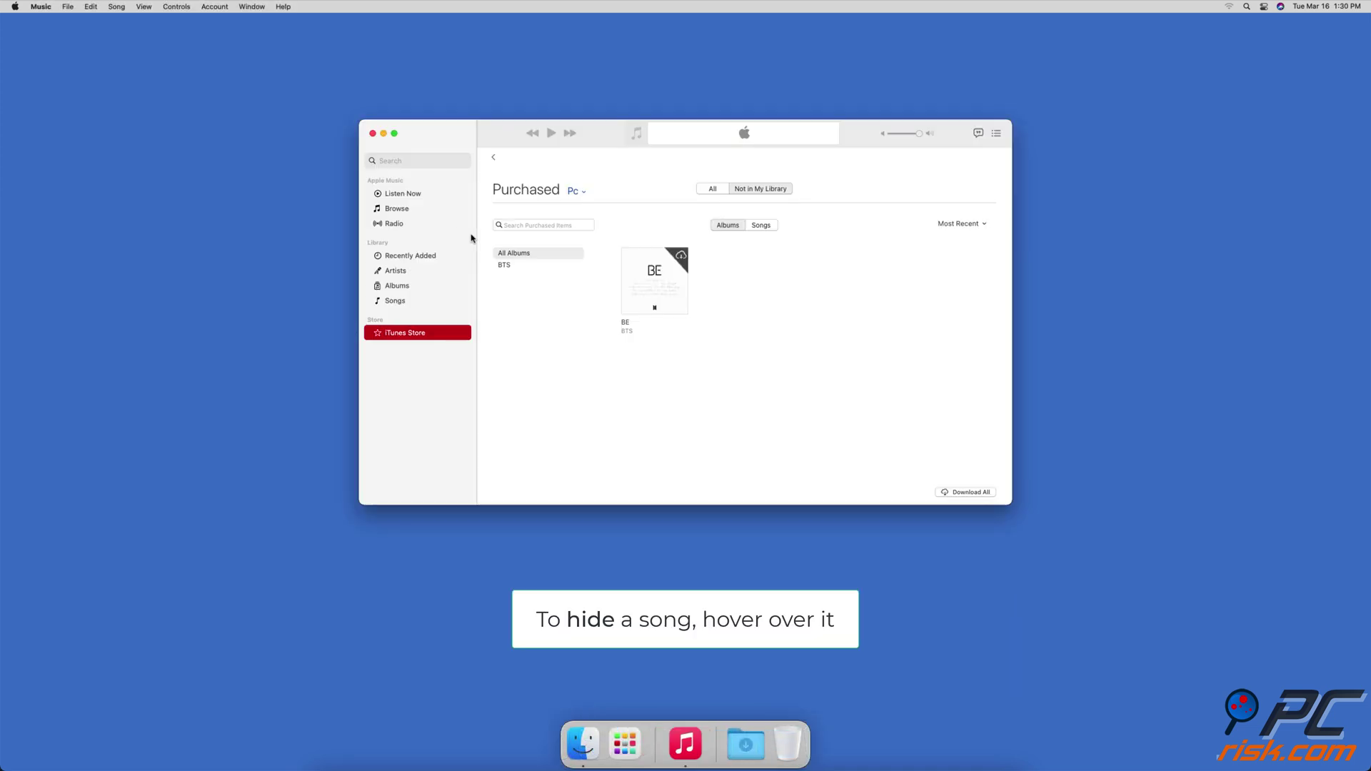
- Hide the purchased BTS album BE
mouse_move(648, 287)
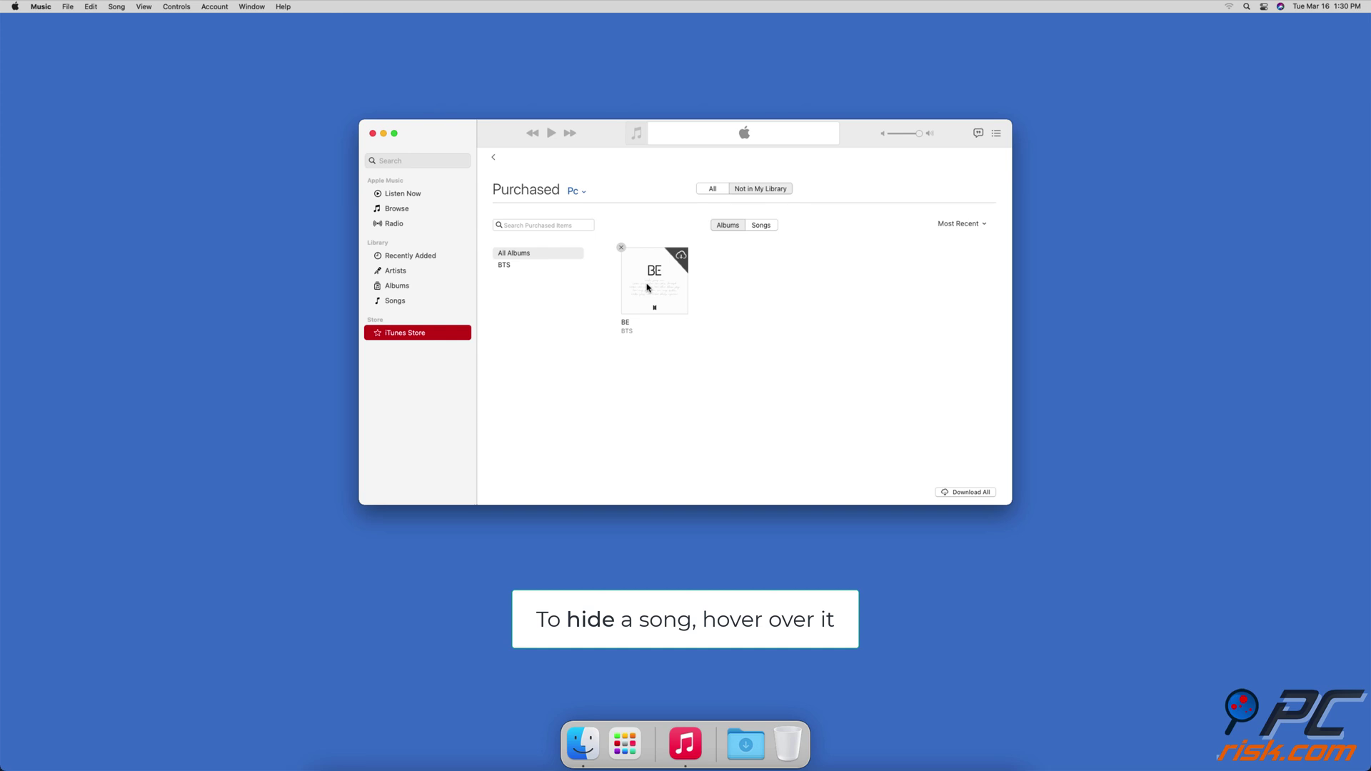
click(621, 250)
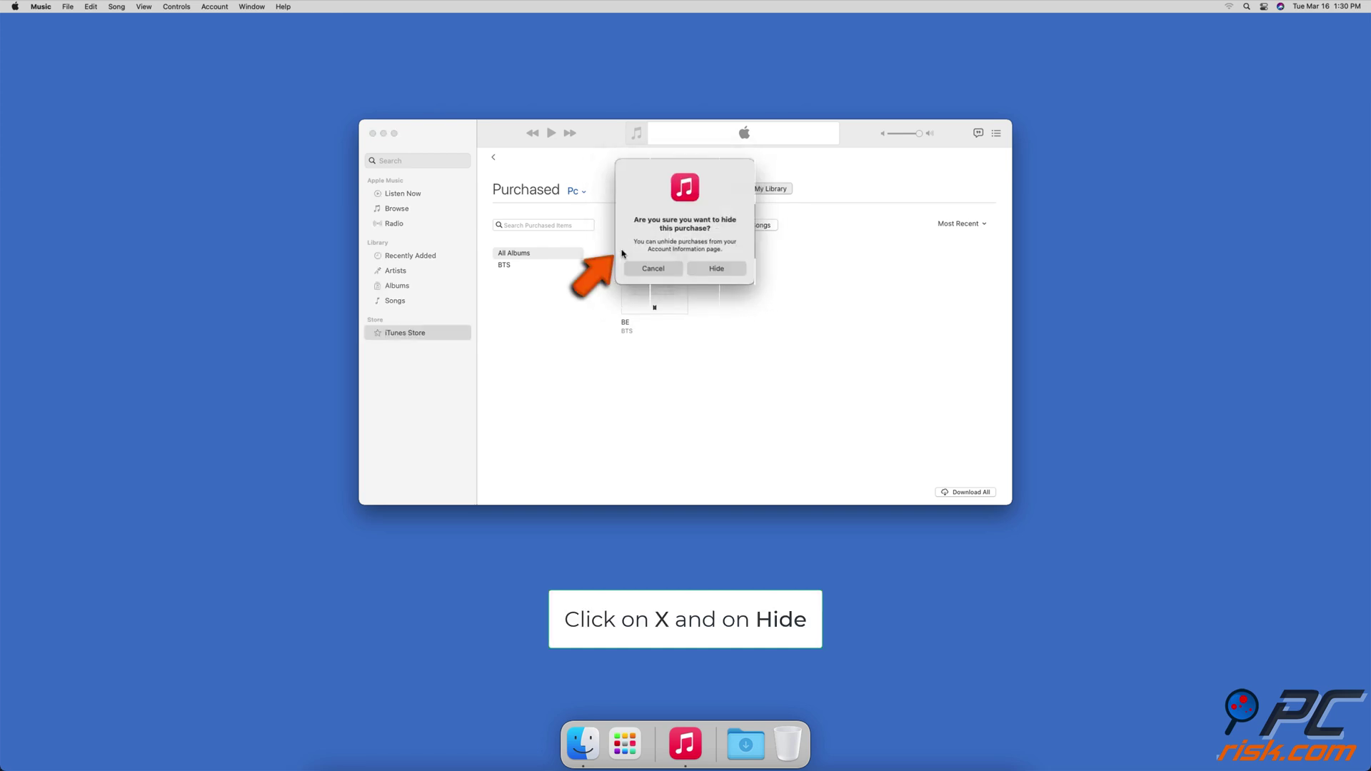
click(700, 273)
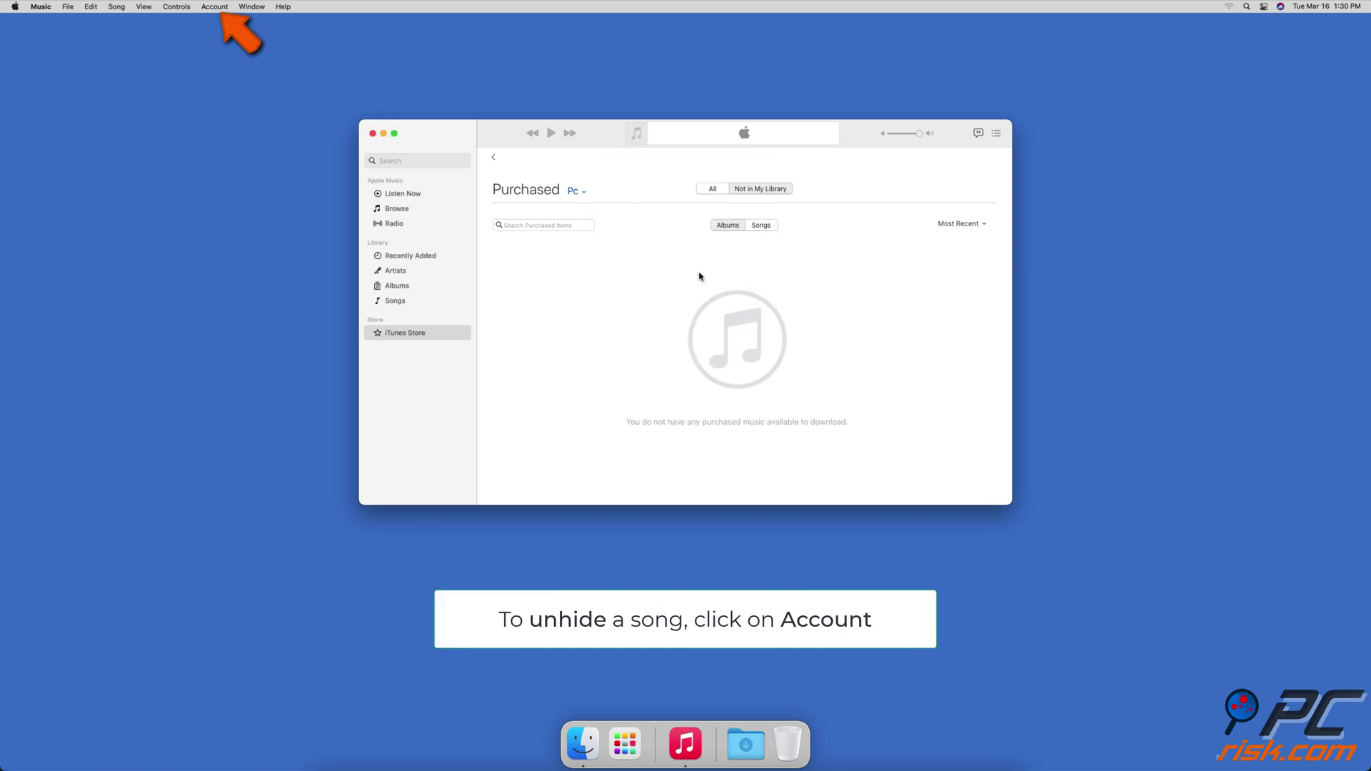
- Unhide the BE album from Hidden Purchases under View My Account
click(214, 13)
click(275, 47)
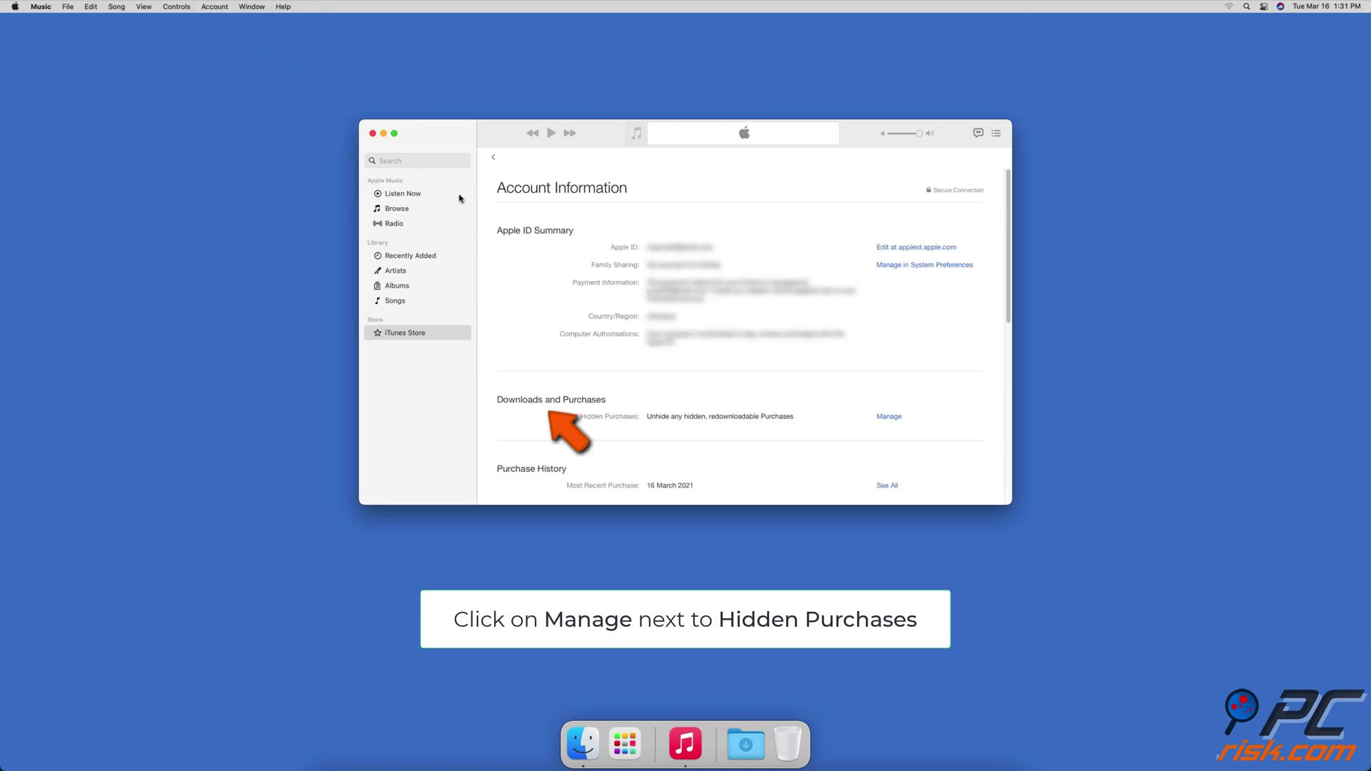
click(883, 418)
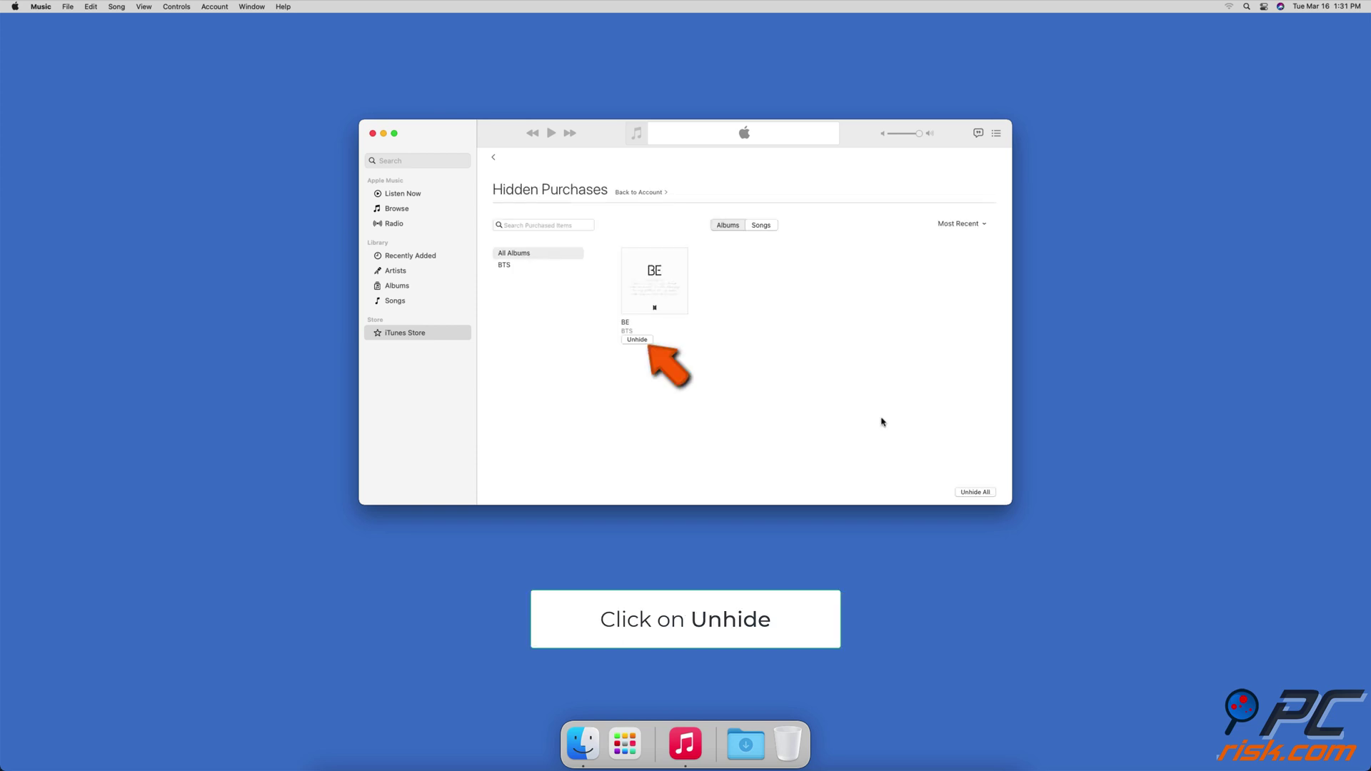
click(646, 340)
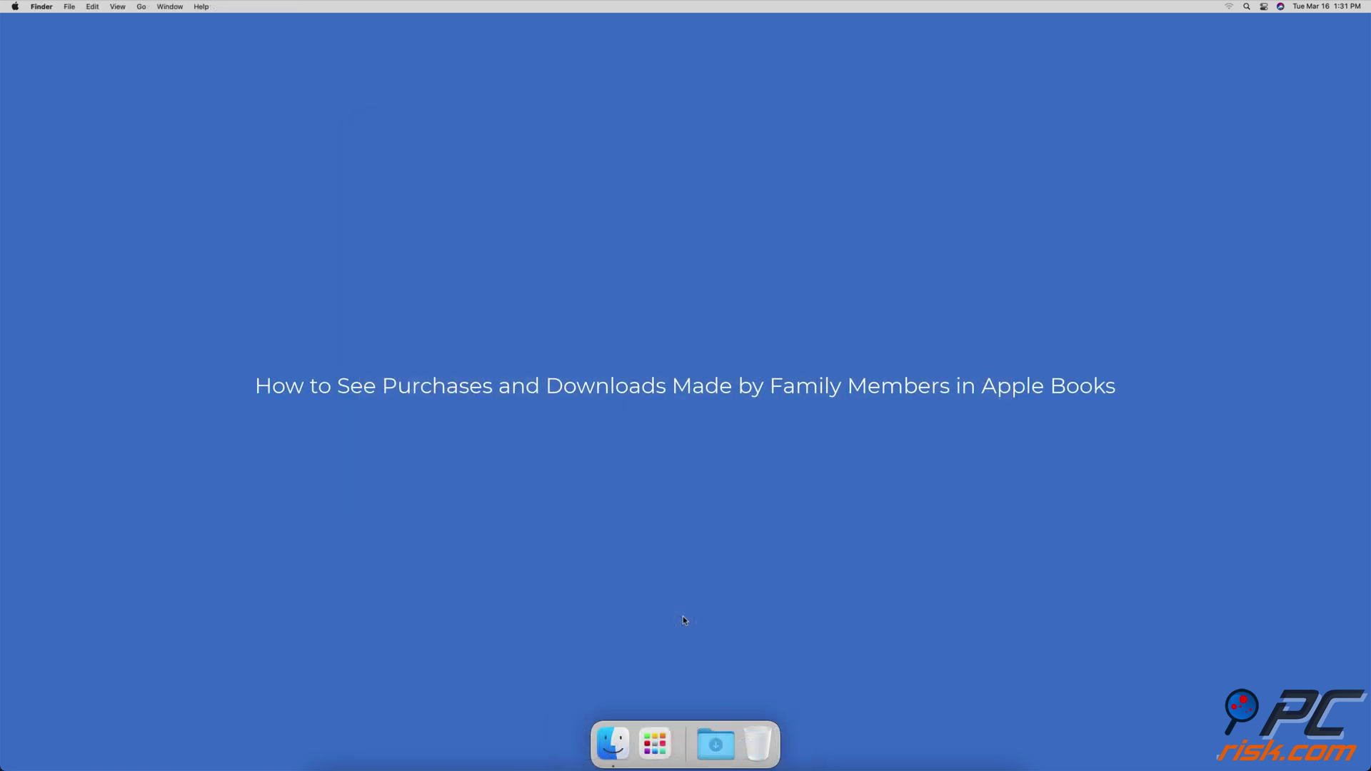
- Launch Books through Spotlight search
key(cmd+space)
text(books)
key(Return)
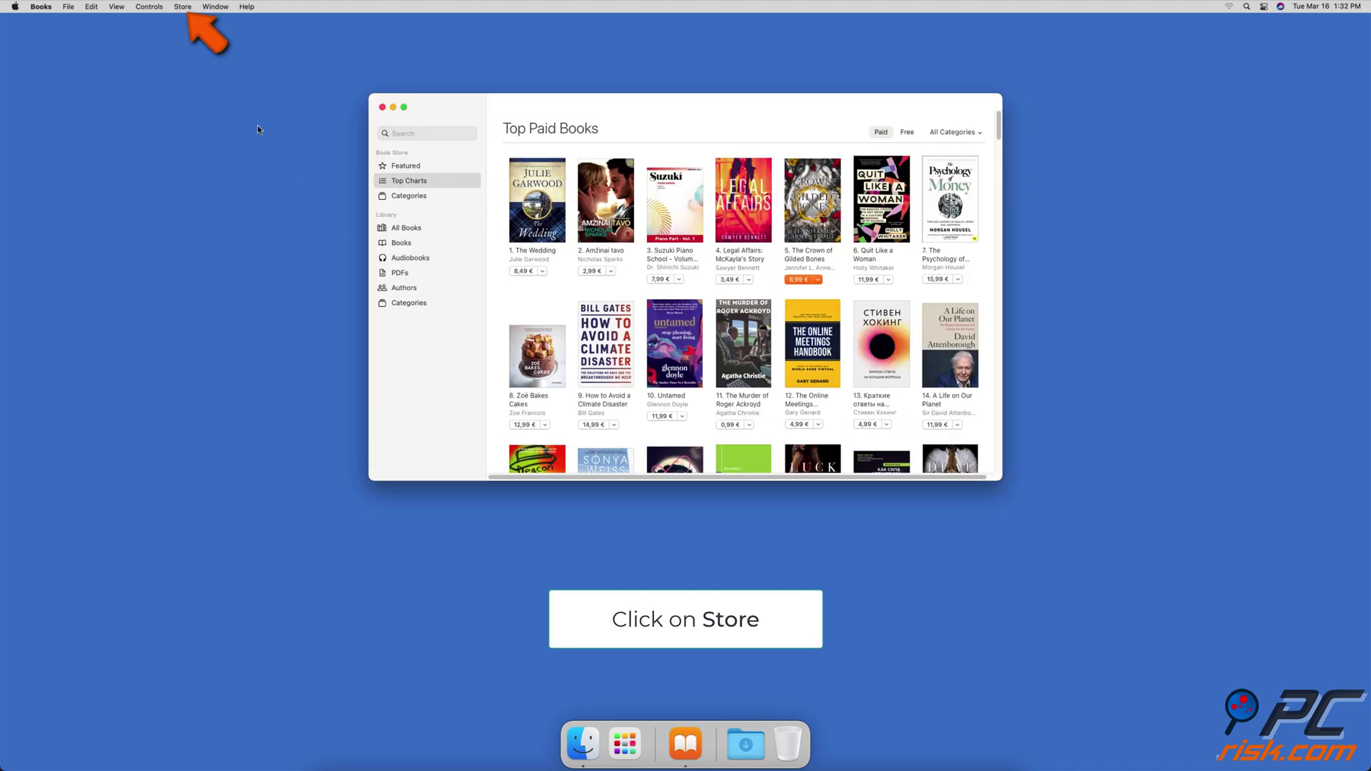
- Go to the Book Store home and show the other family member's purchased books
click(183, 7)
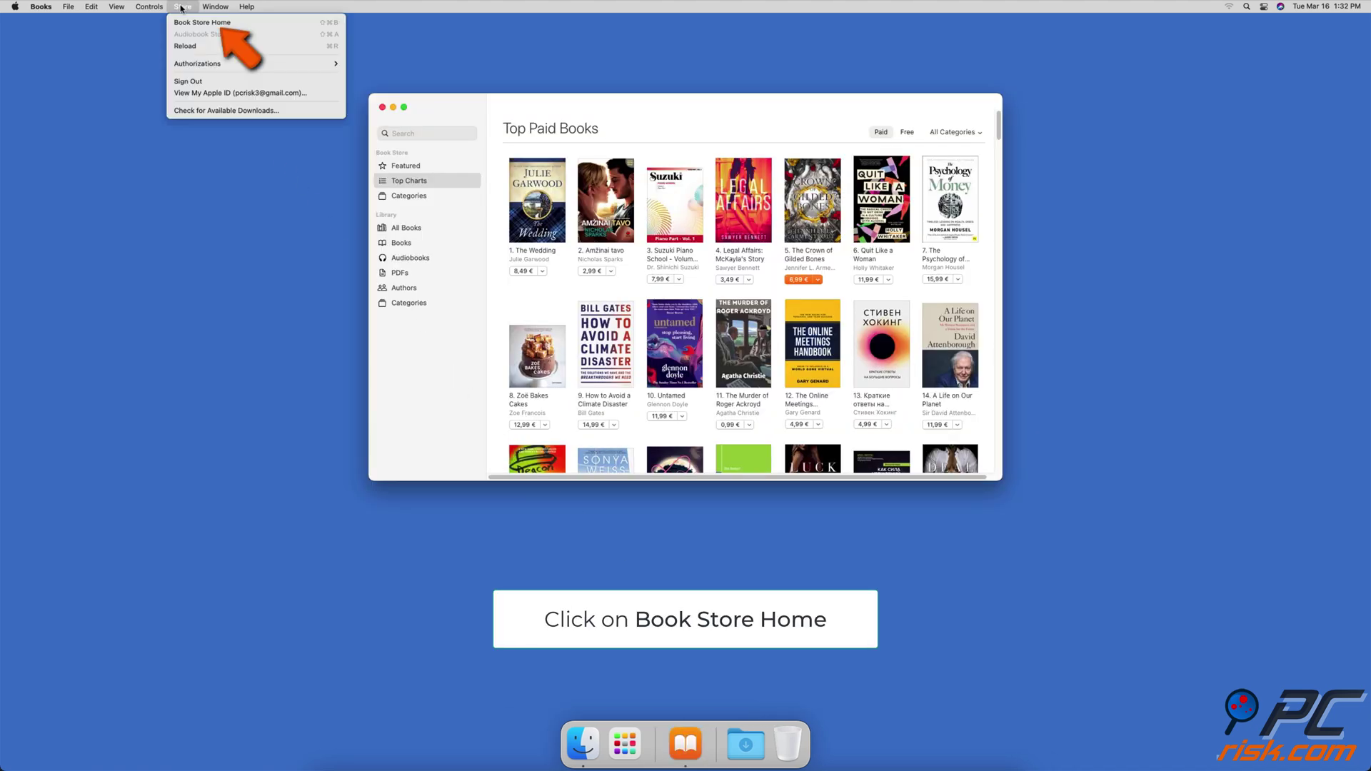
click(250, 23)
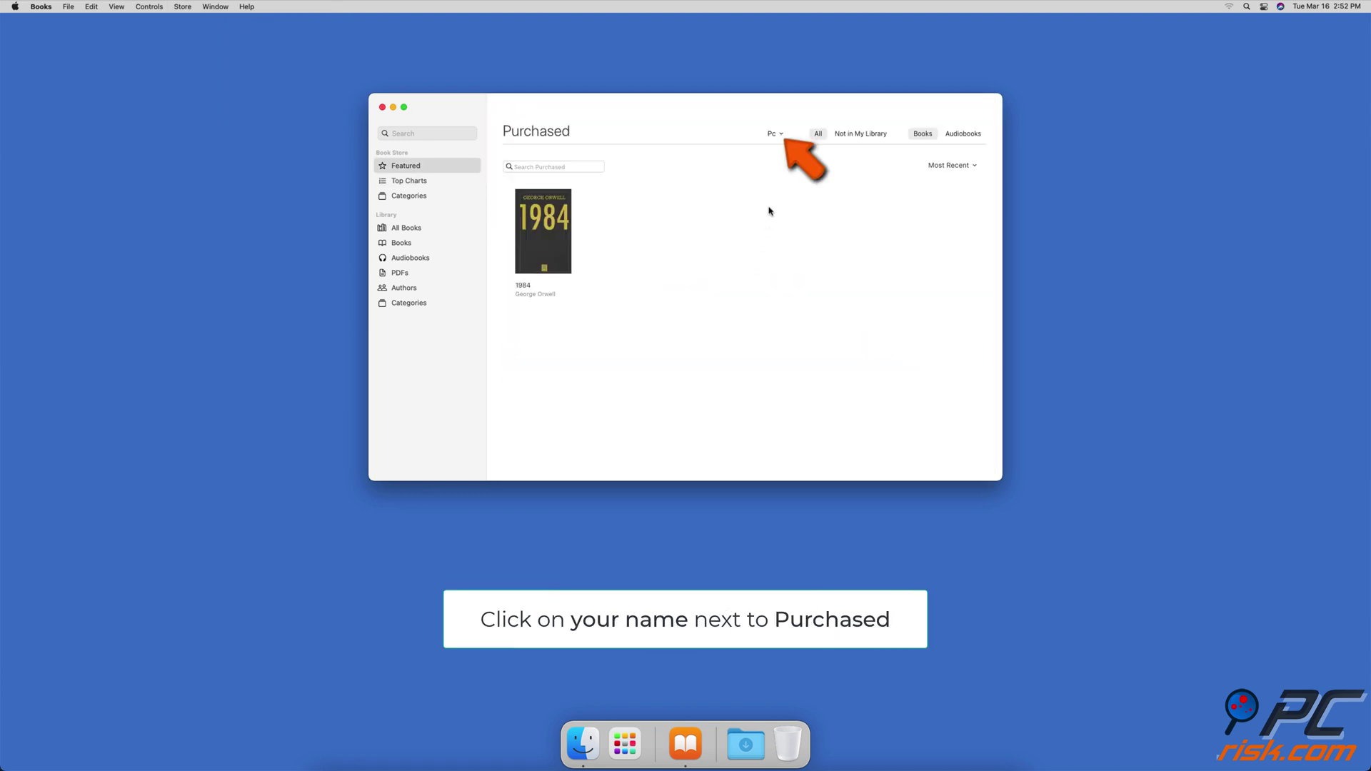
click(782, 137)
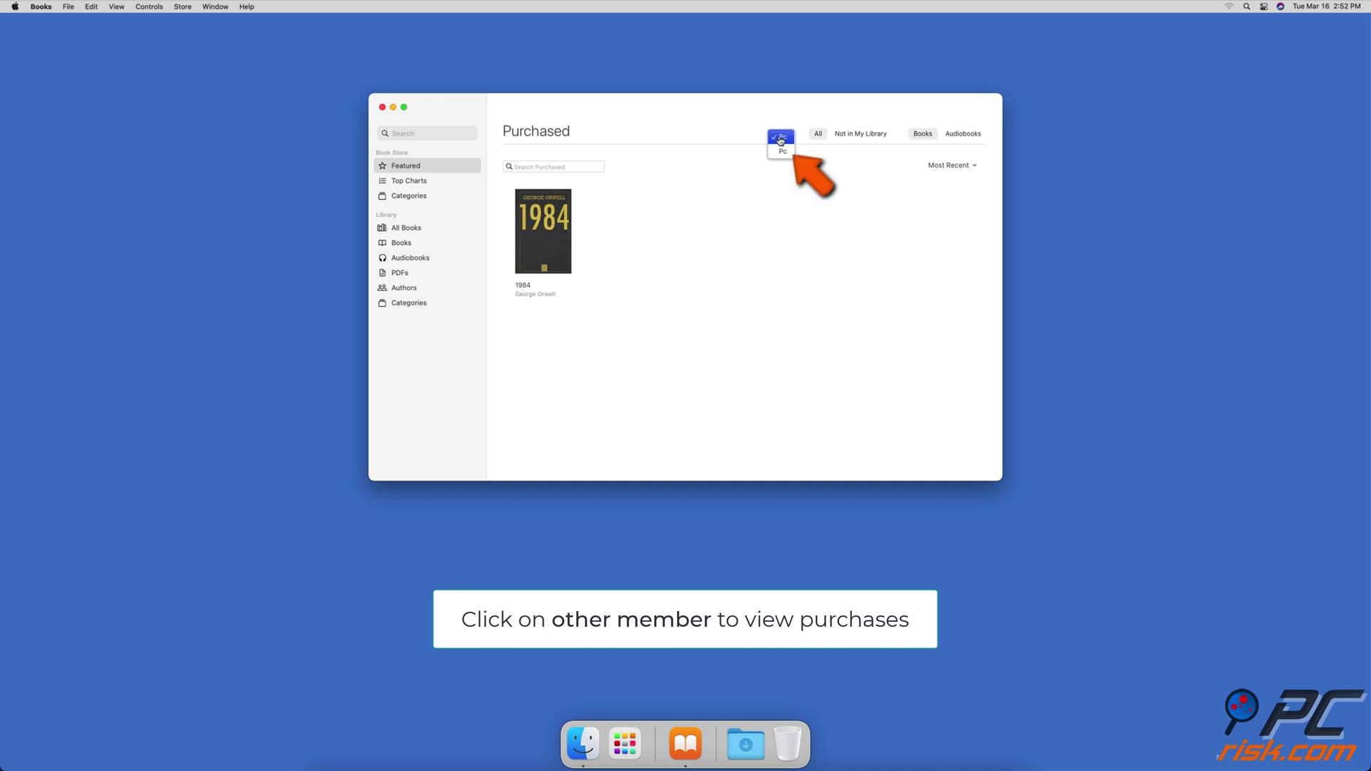
click(782, 151)
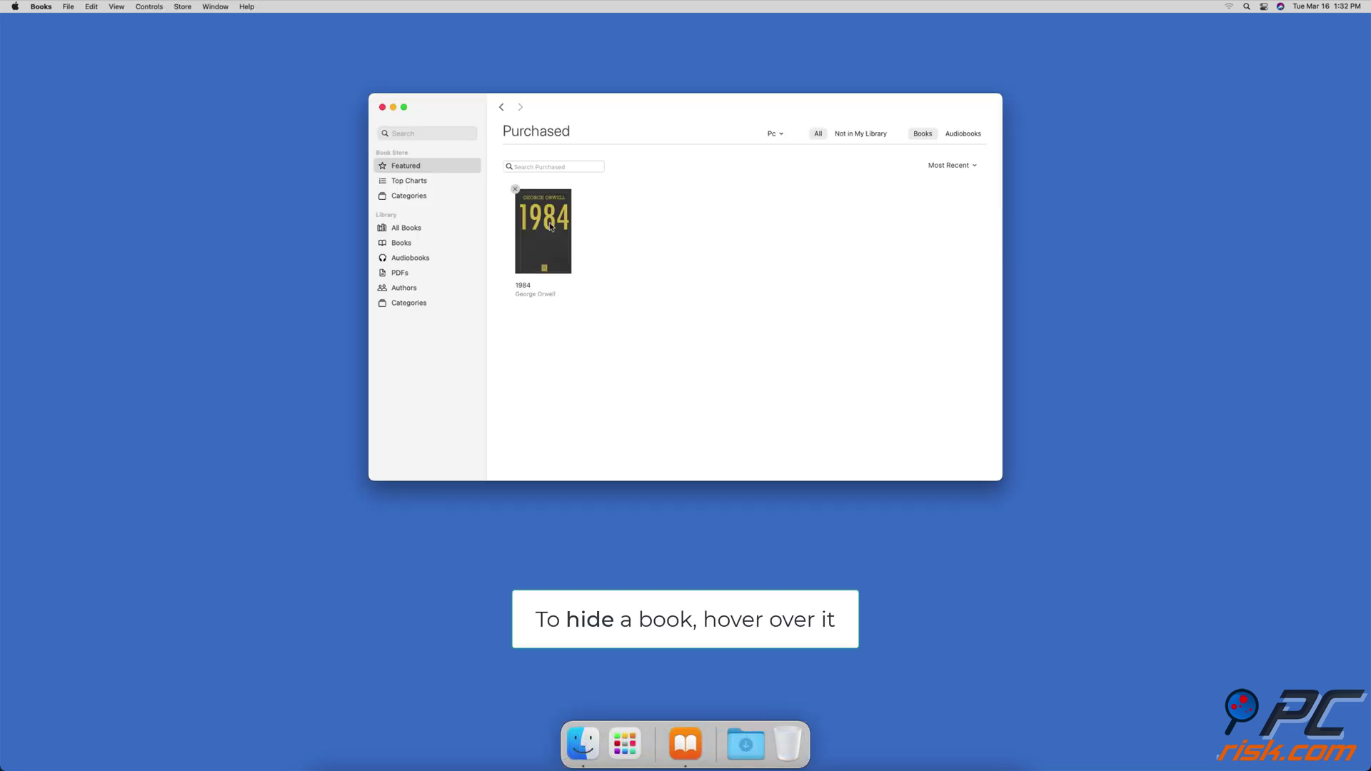
- Hide the purchased book 1984
mouse_move(547, 227)
click(516, 190)
click(700, 340)
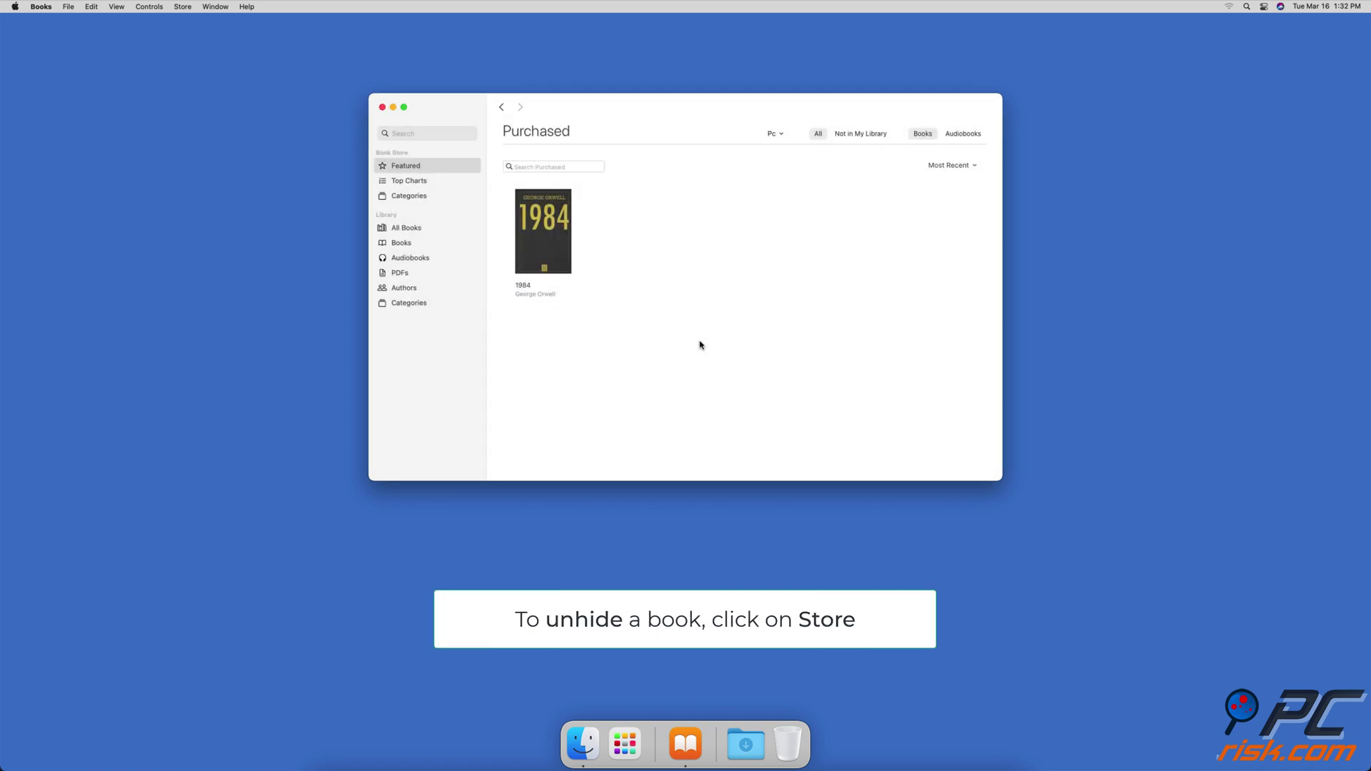
- Unhide 1984 from Hidden Purchases on the View My Apple ID page
click(194, 8)
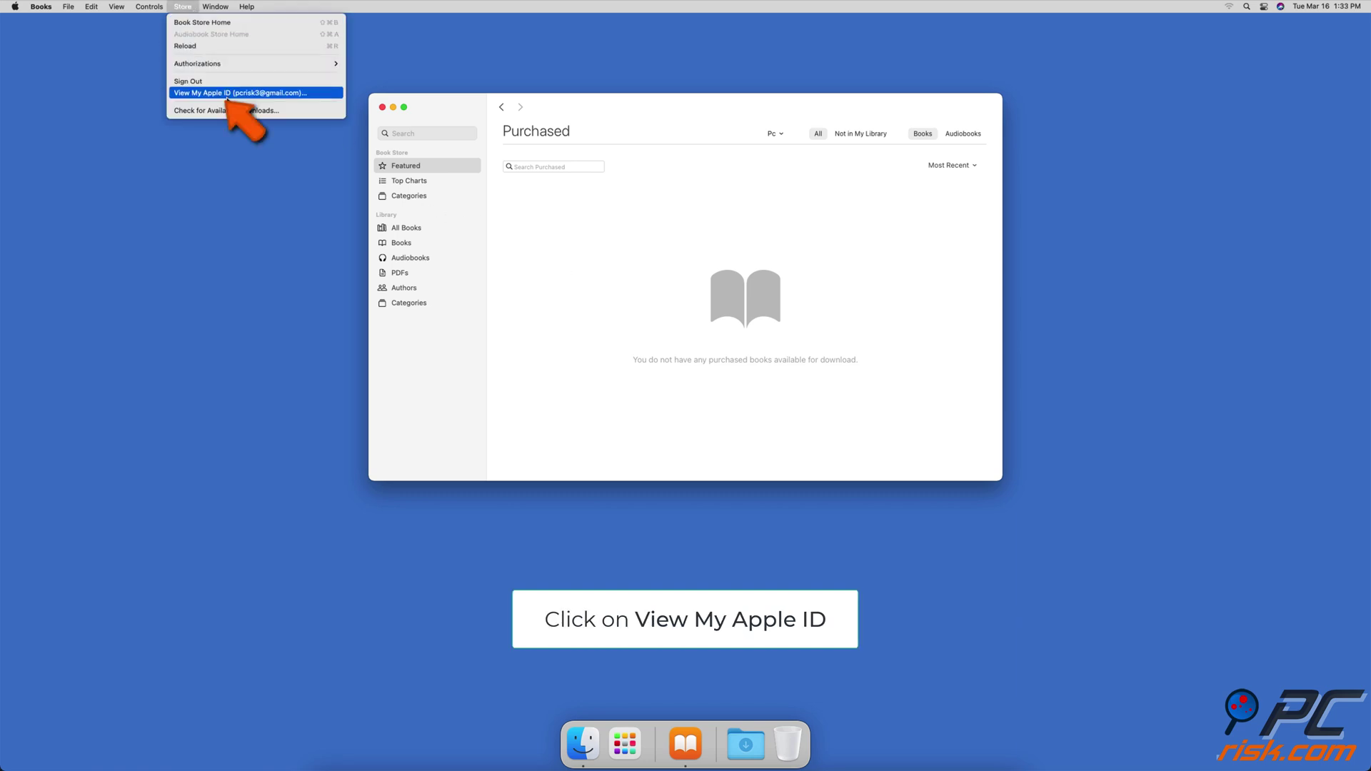
click(228, 93)
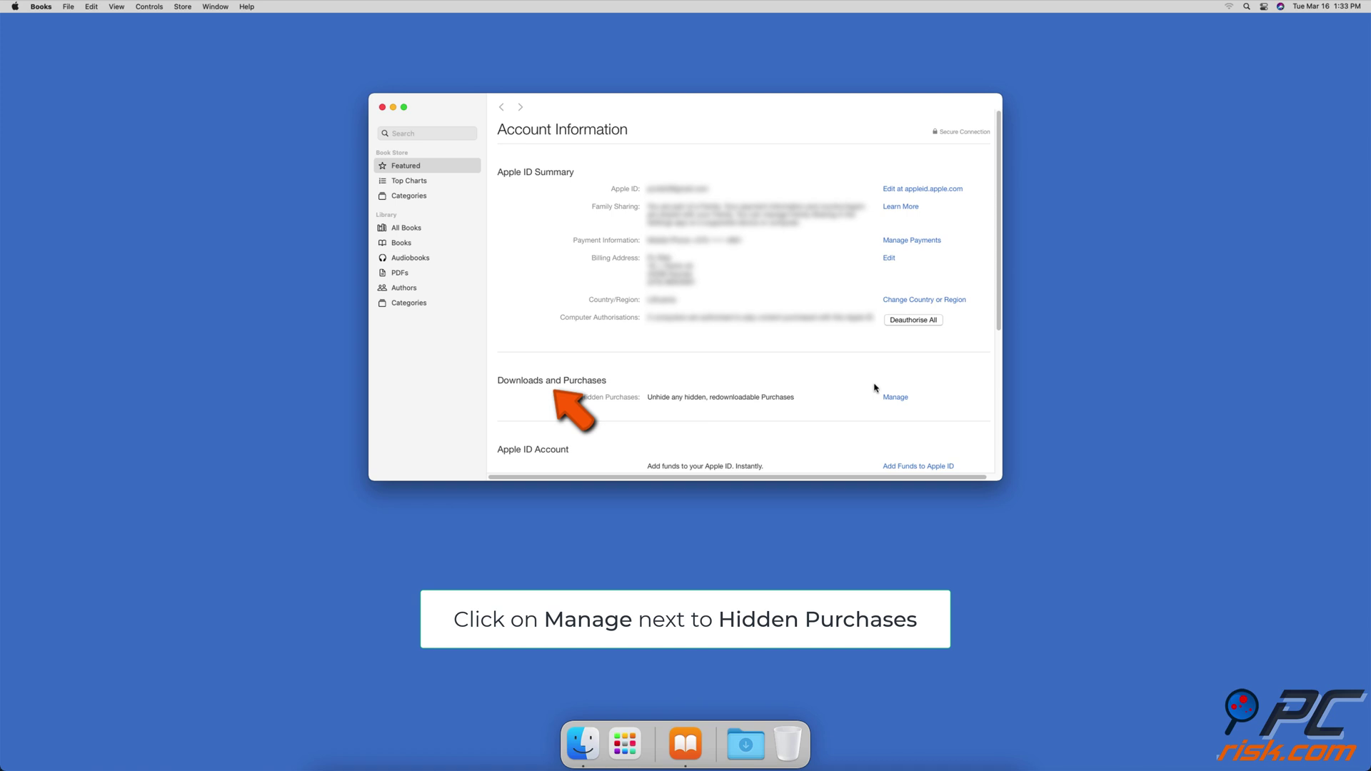
click(893, 398)
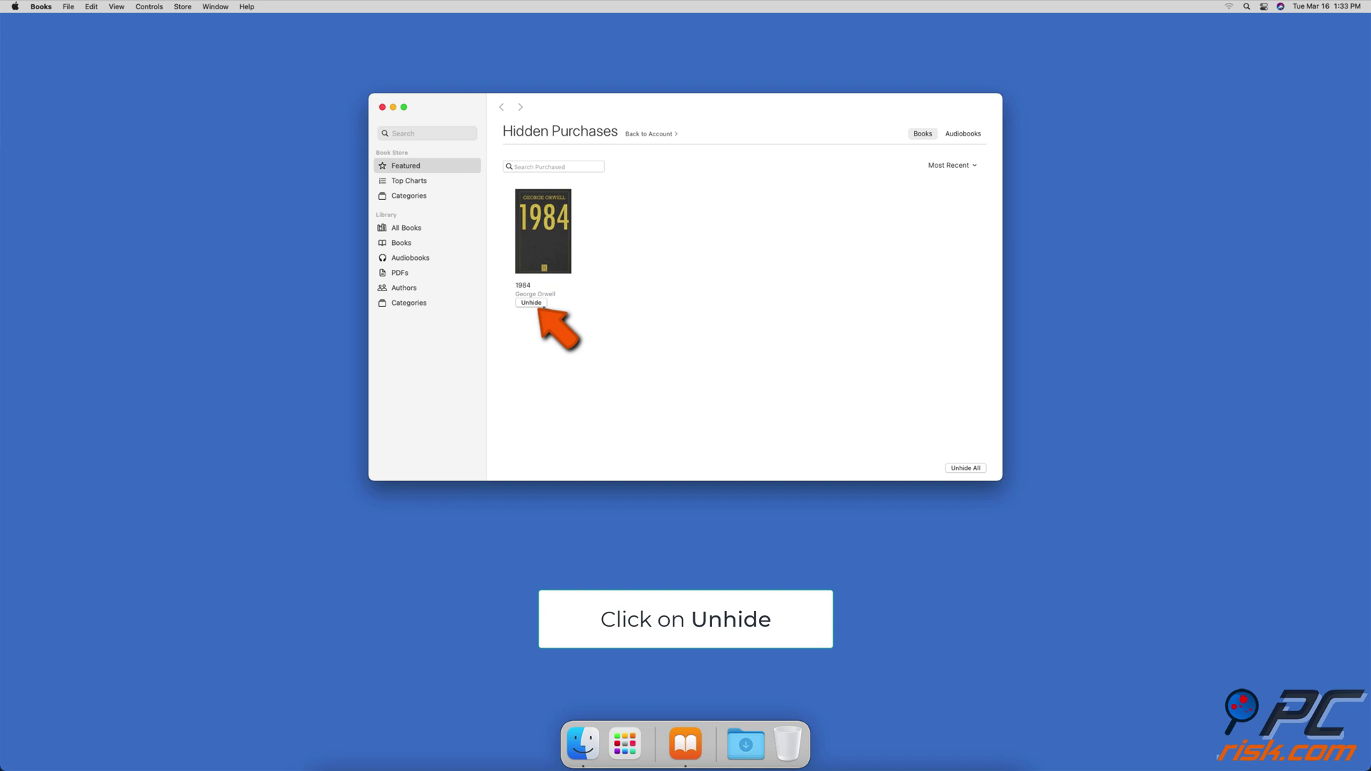
click(531, 303)
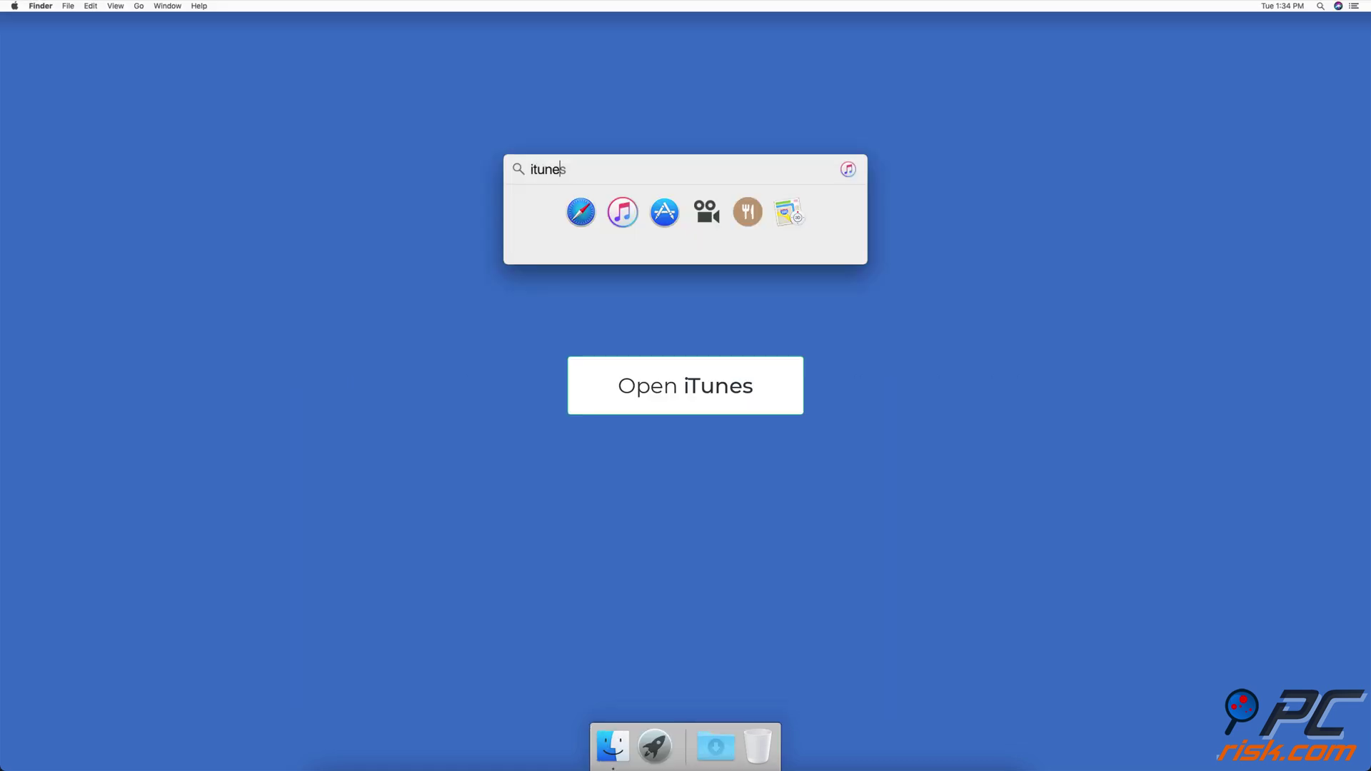
- Launch iTunes, open Account > Purchased, and switch to the other family member's purchases
key(Return)
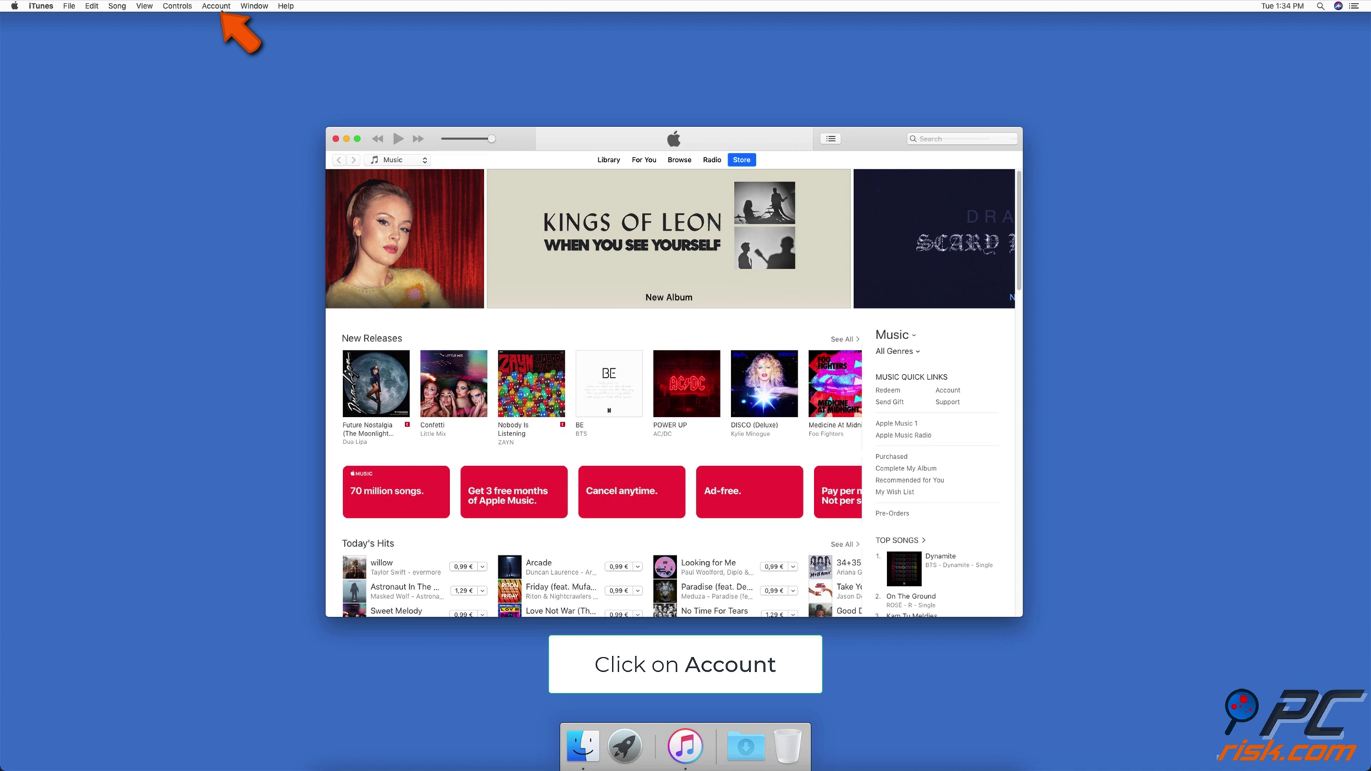
click(220, 7)
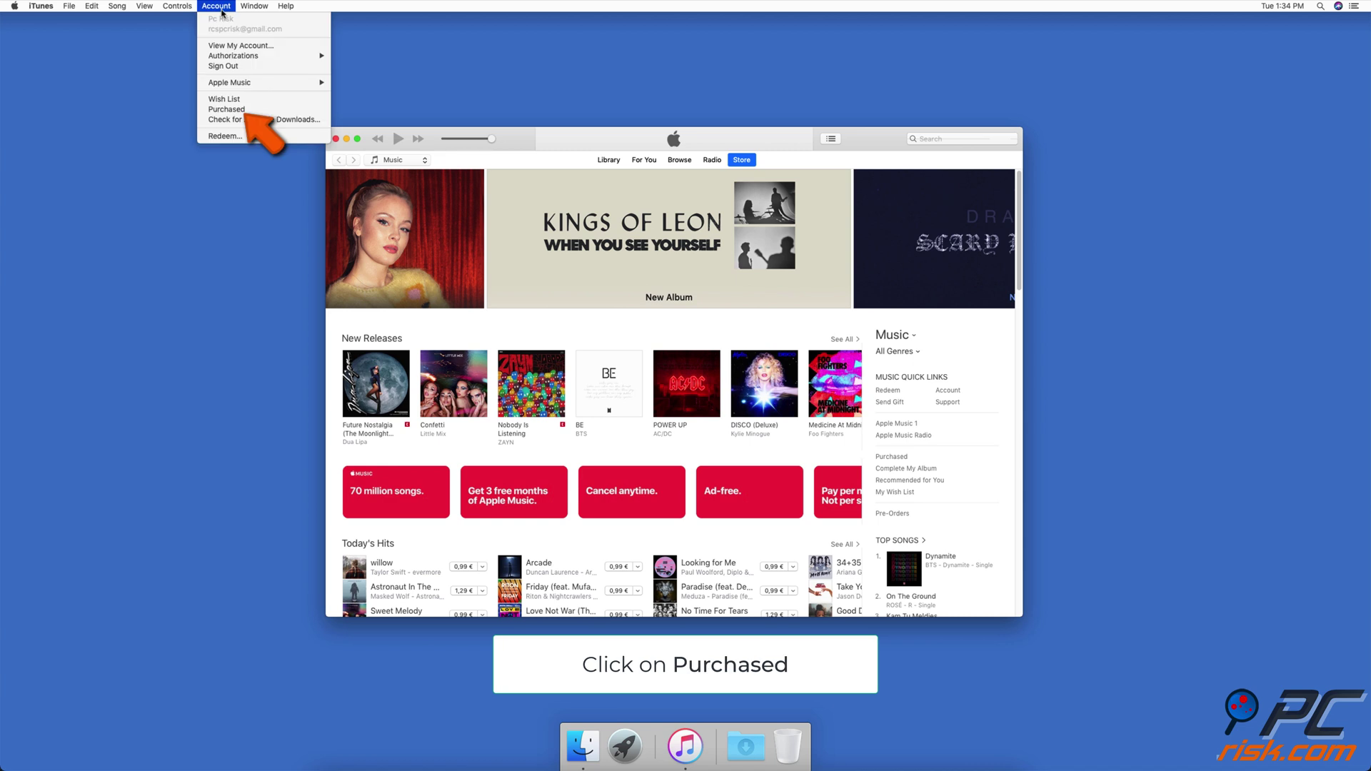
click(252, 110)
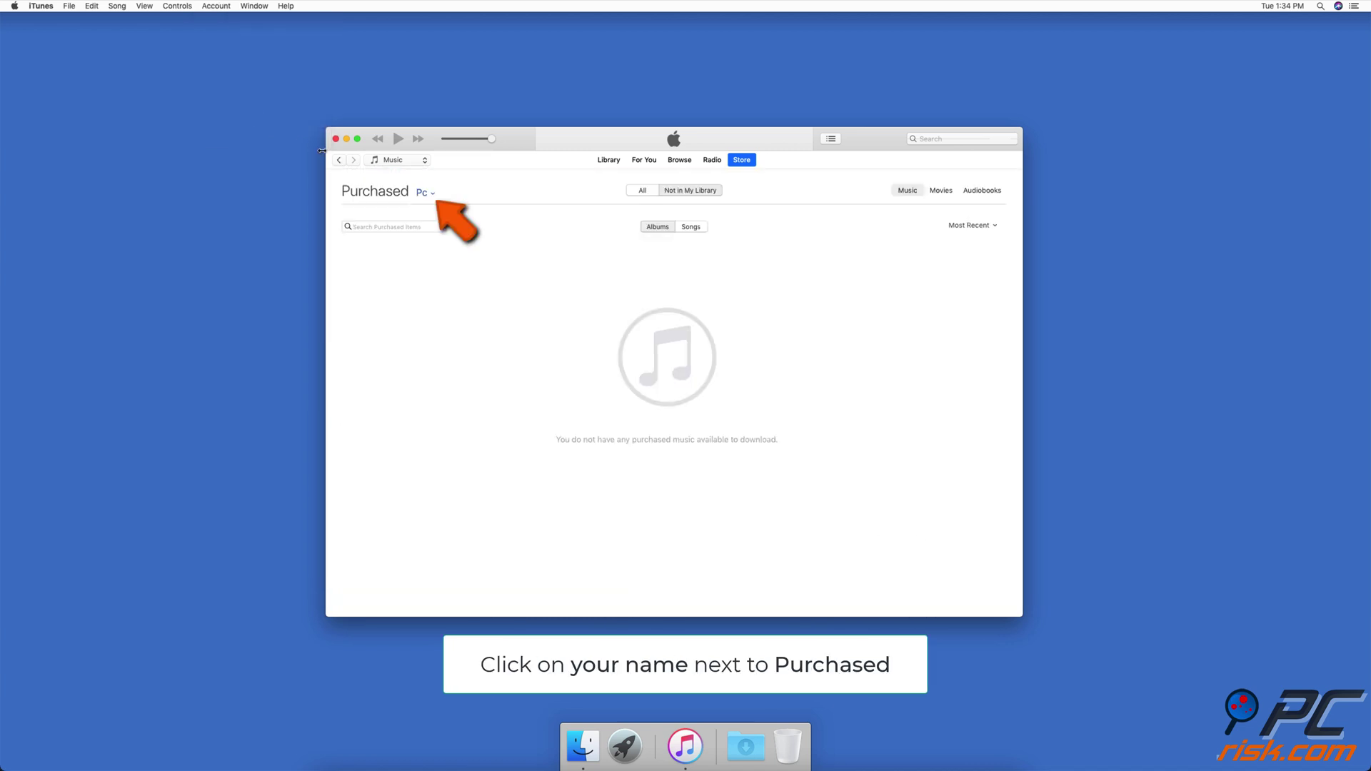
click(425, 194)
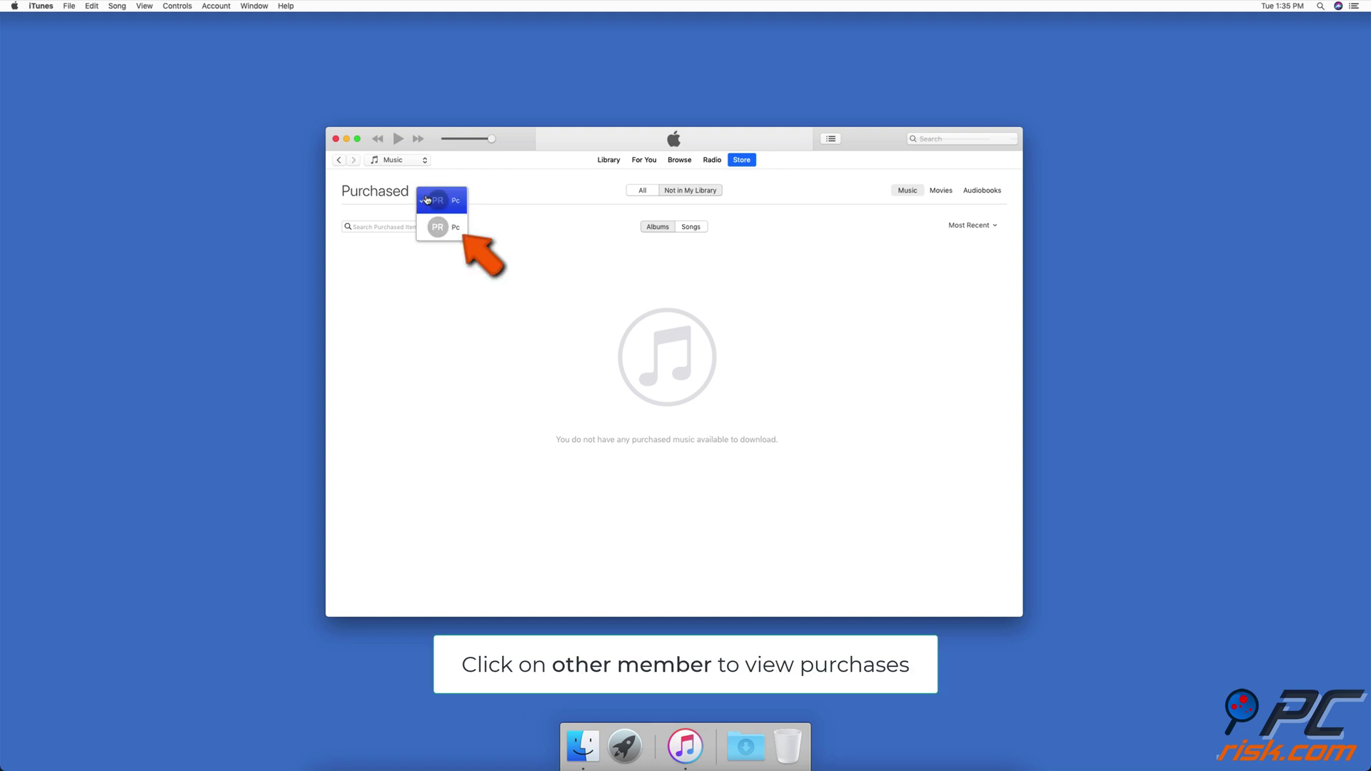
click(439, 225)
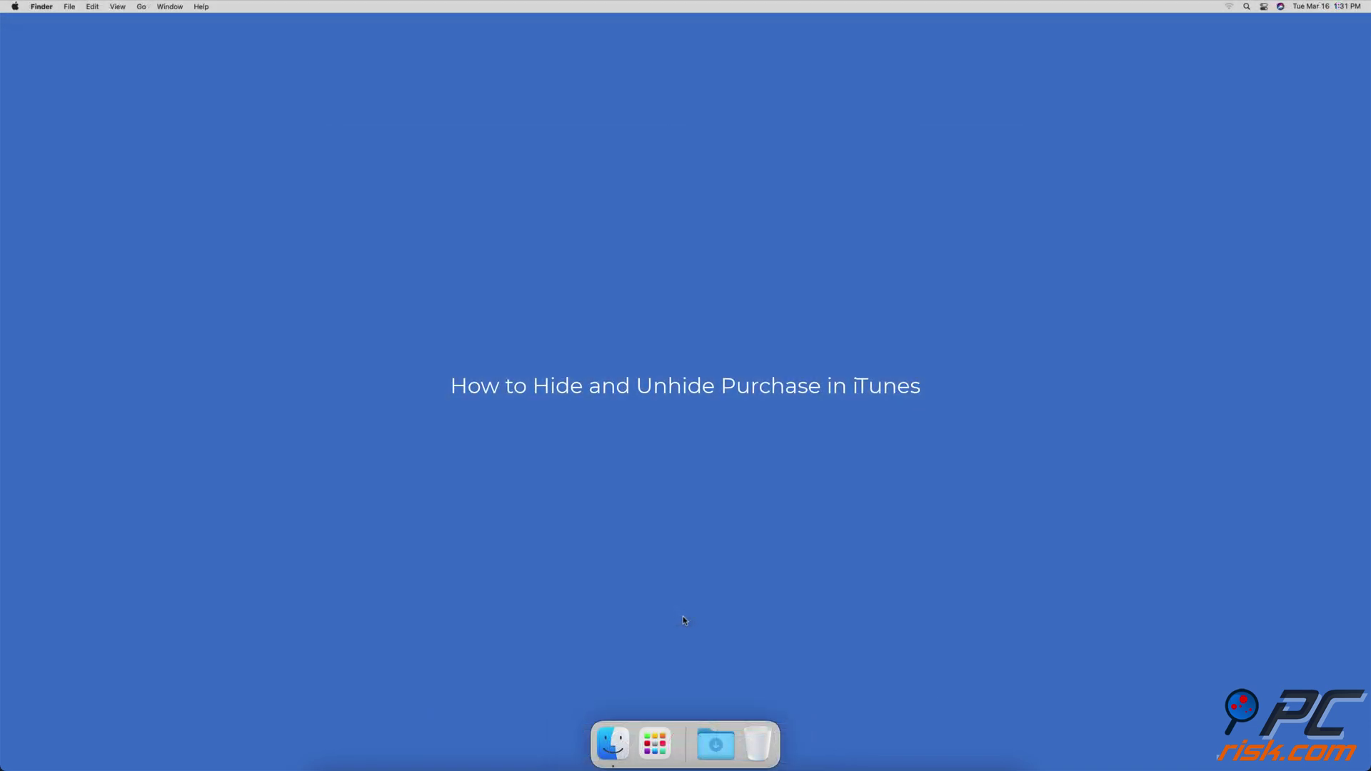
- Hide the purchased album BE in iTunes
mouse_move(483, 251)
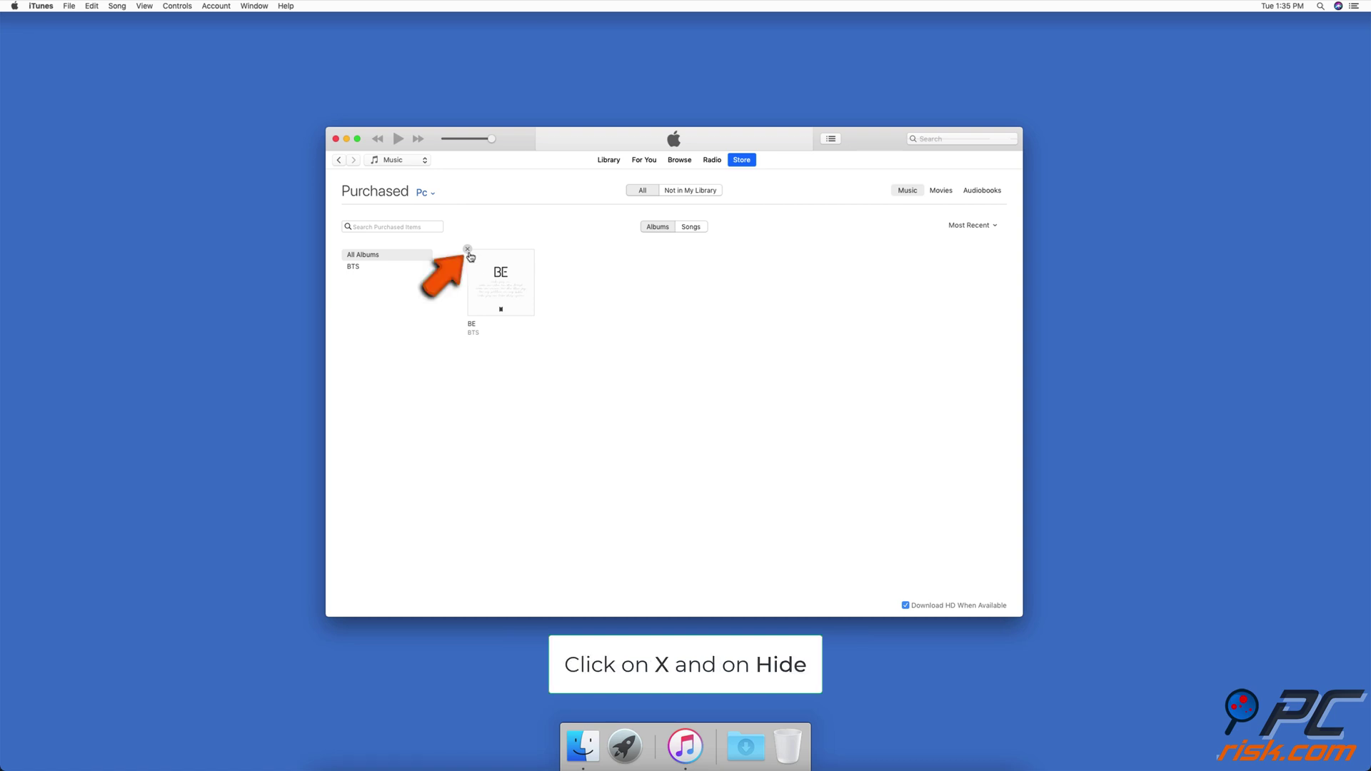
click(468, 250)
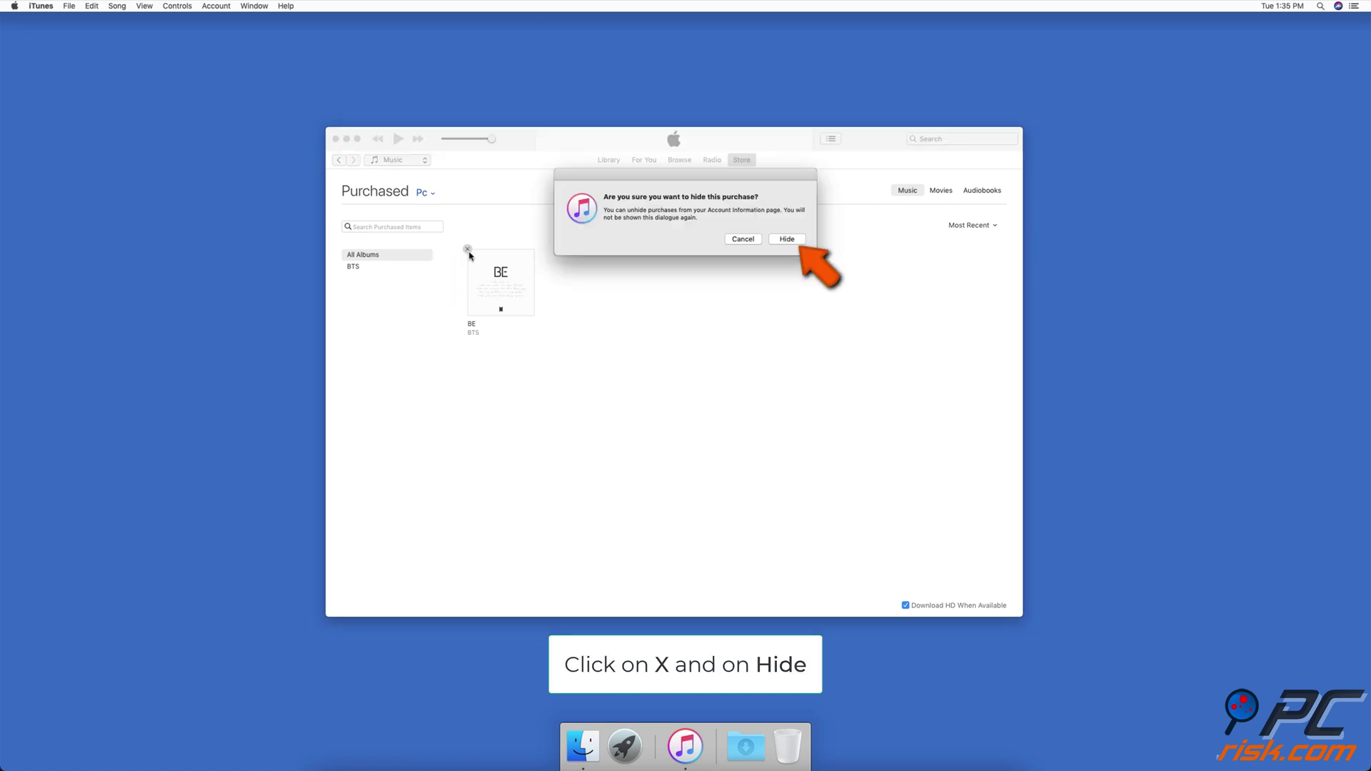
click(780, 242)
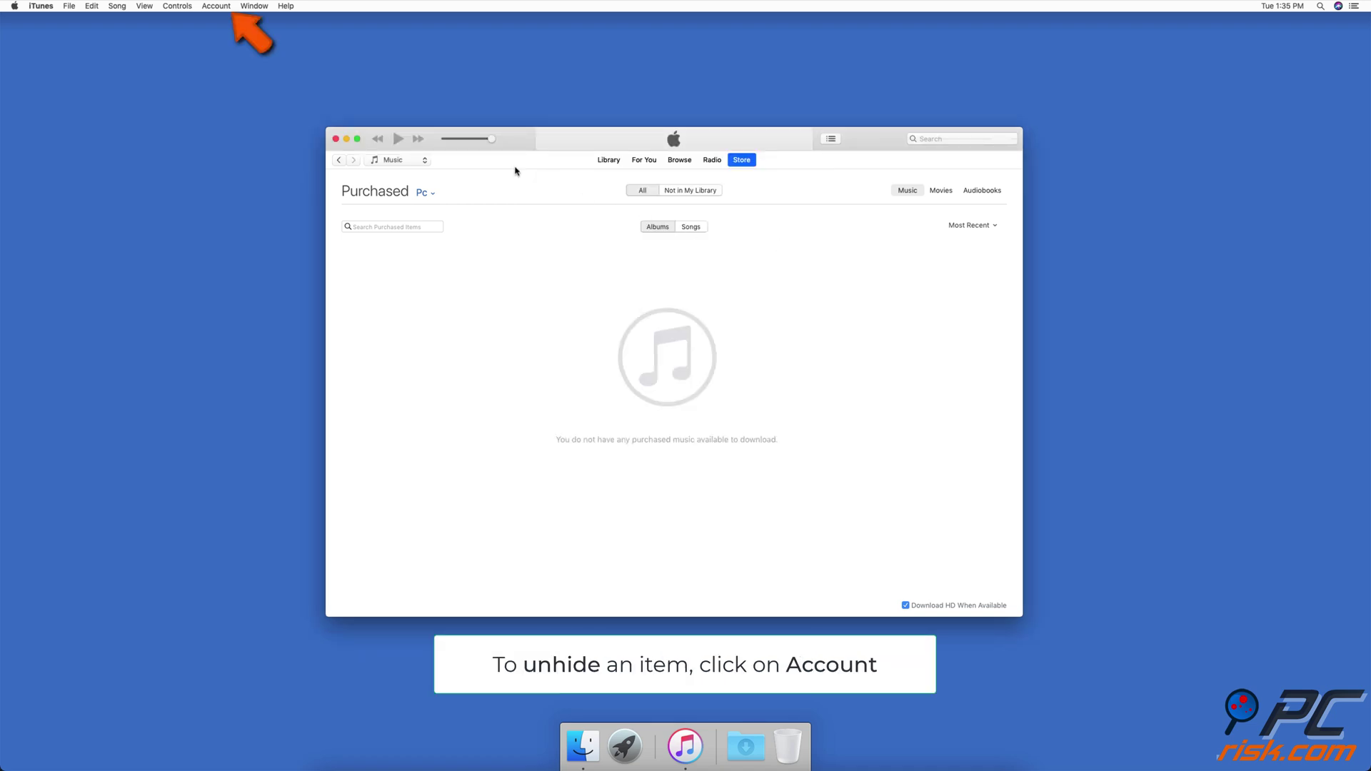
- Sign in to View My Account with the account password and unhide BE from Hidden Purchases
click(216, 6)
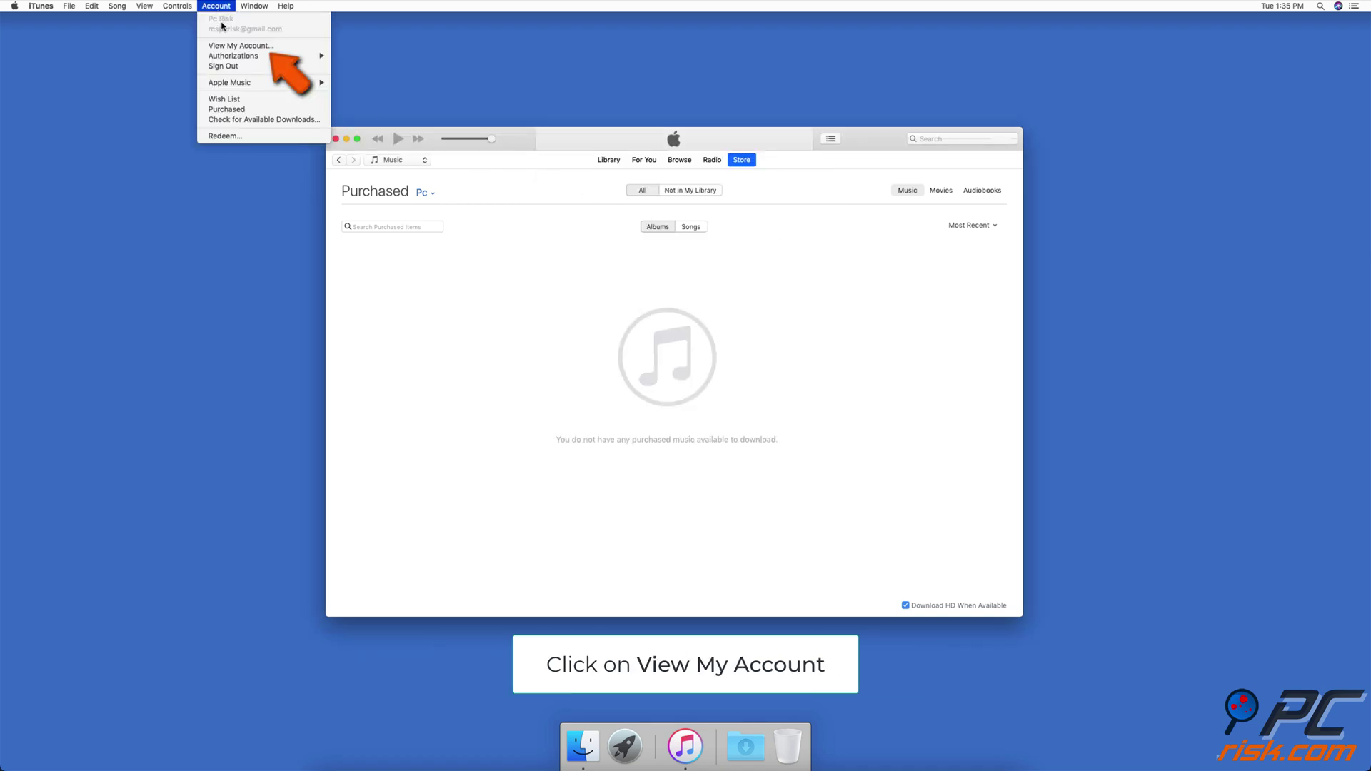
click(288, 49)
text(p••••••••••)
key(Return)
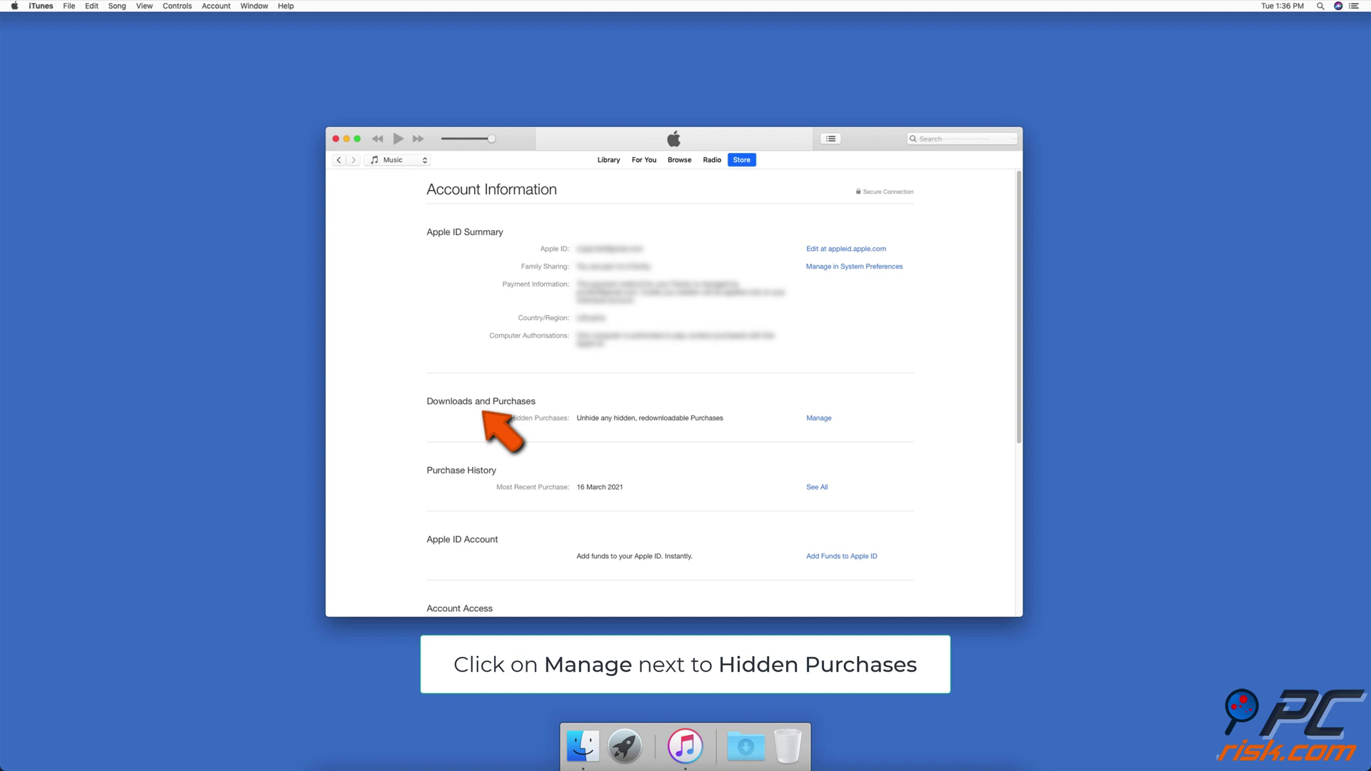
click(815, 420)
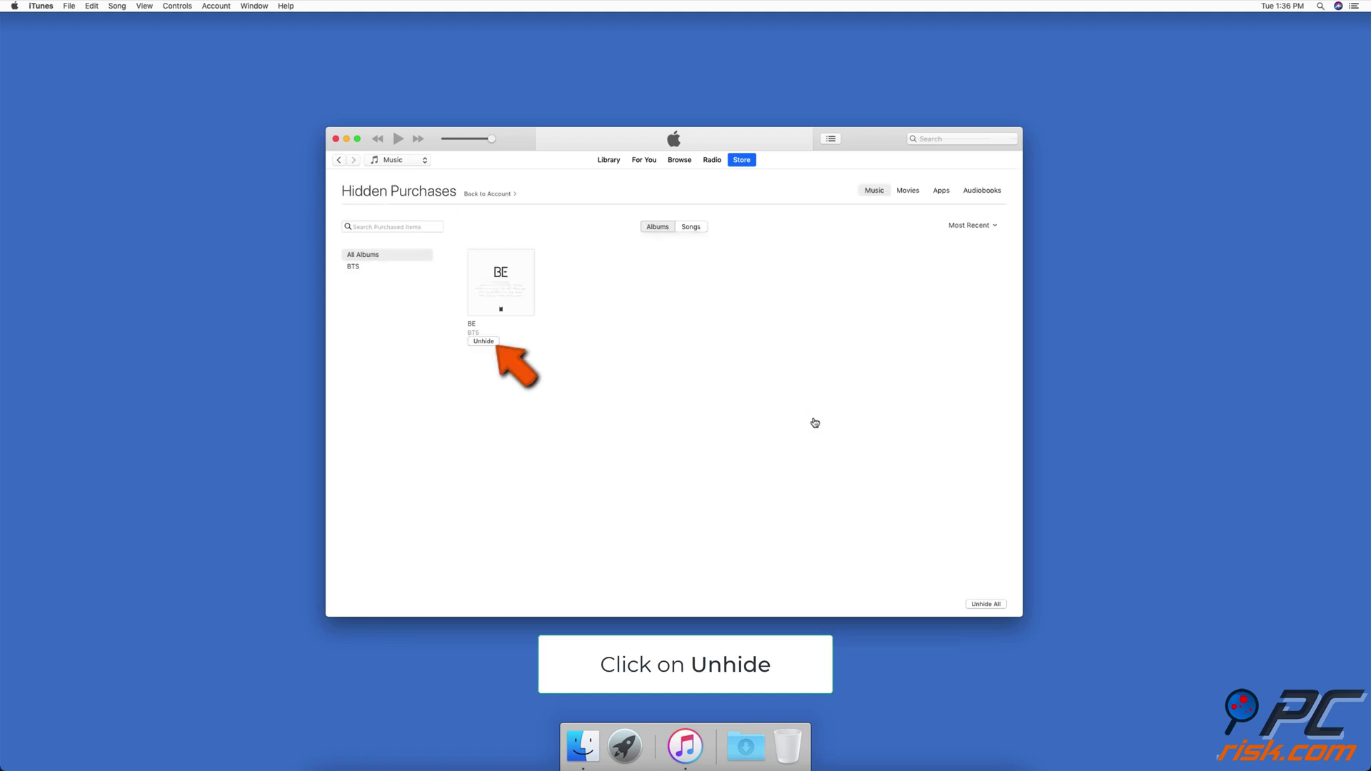
click(493, 345)
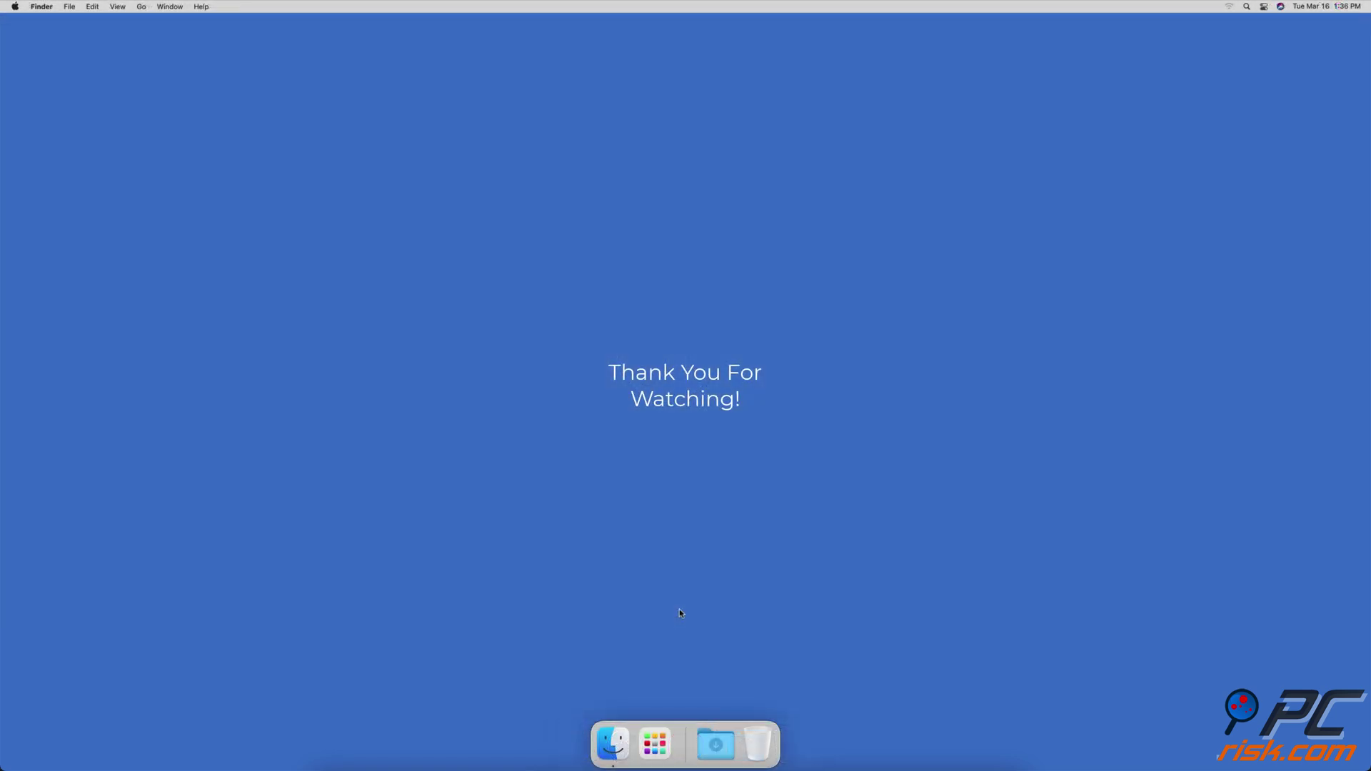